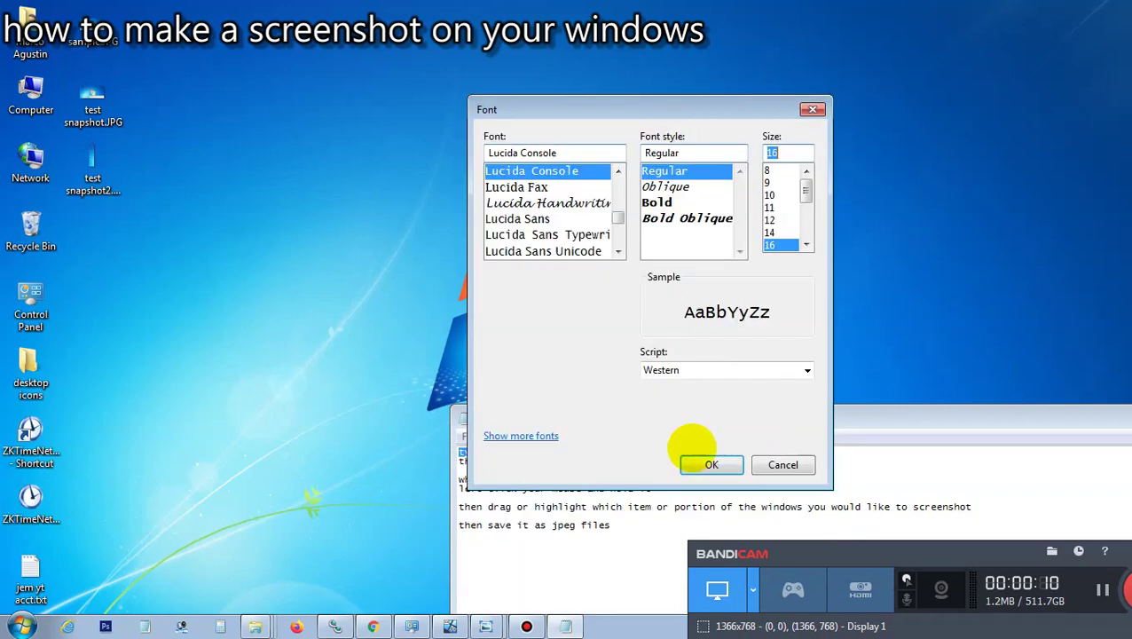
Step: Apply font size 16 to the Notepad text, shift the Notepad window lower, and minimize the screen recorder window
click(701, 463)
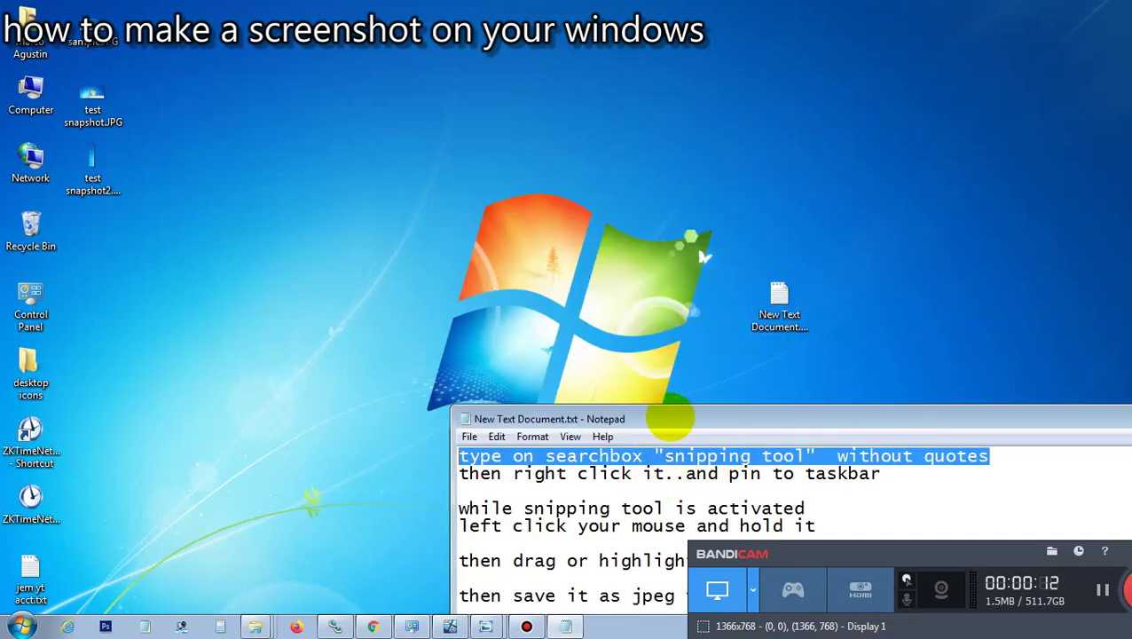
drag(662, 417, 599, 451)
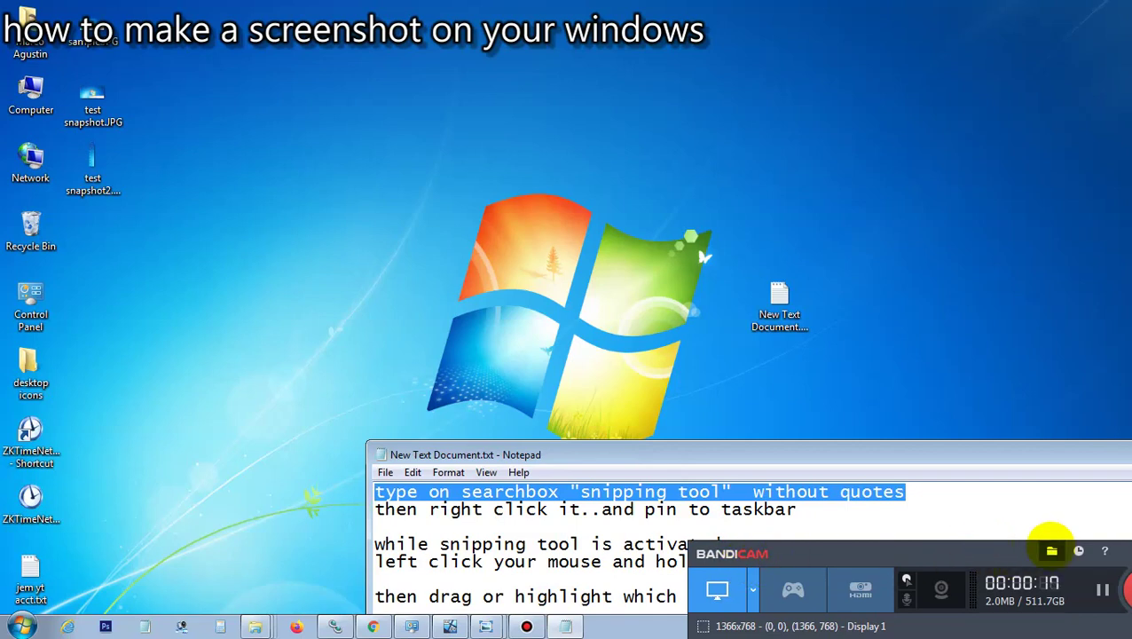
click(1116, 547)
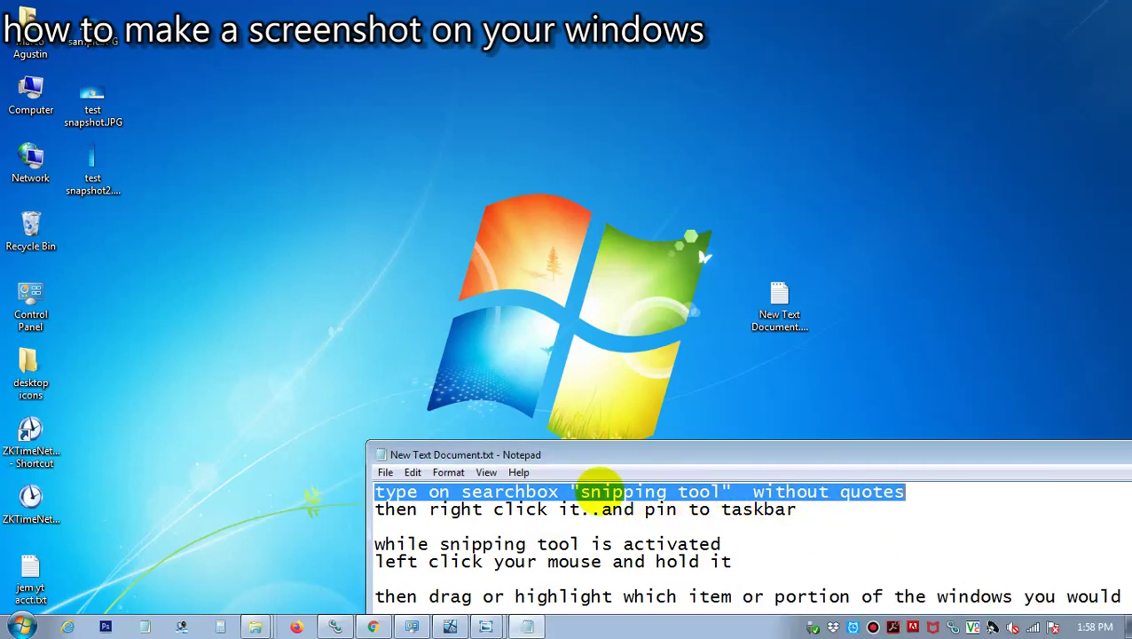
Step: Search the installed programs for "snipping"
click(23, 622)
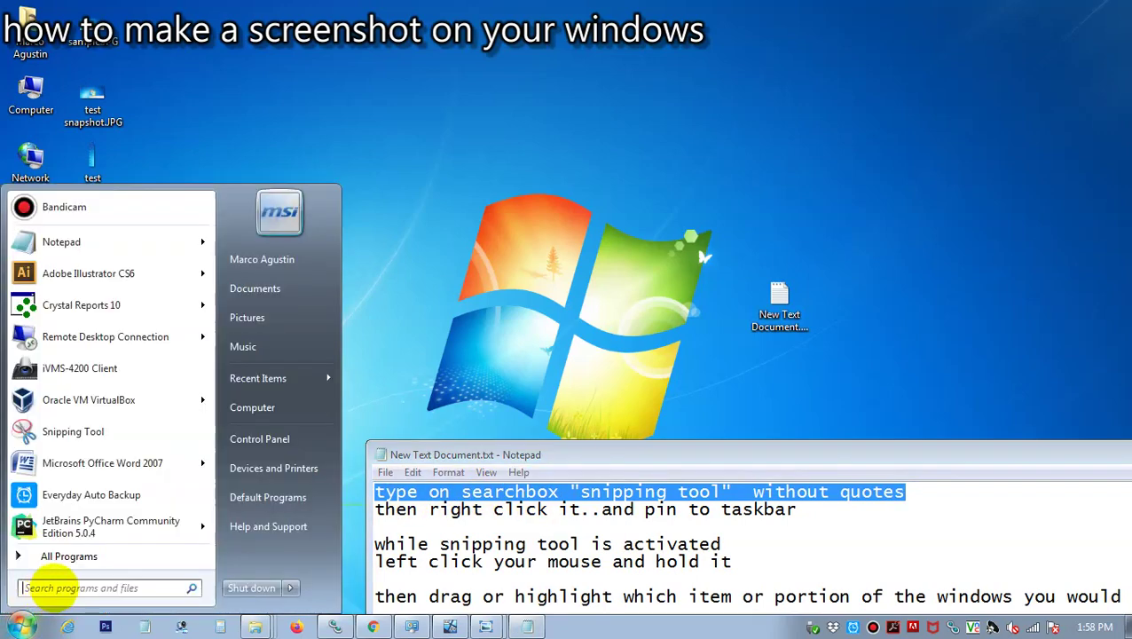
text(sn)
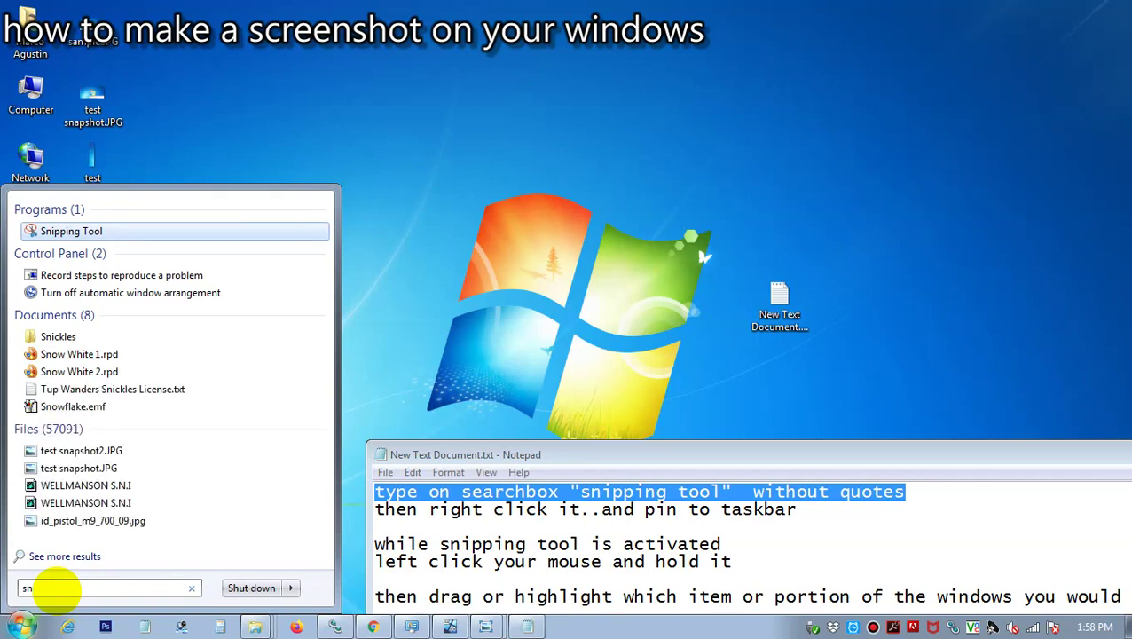
text(i)
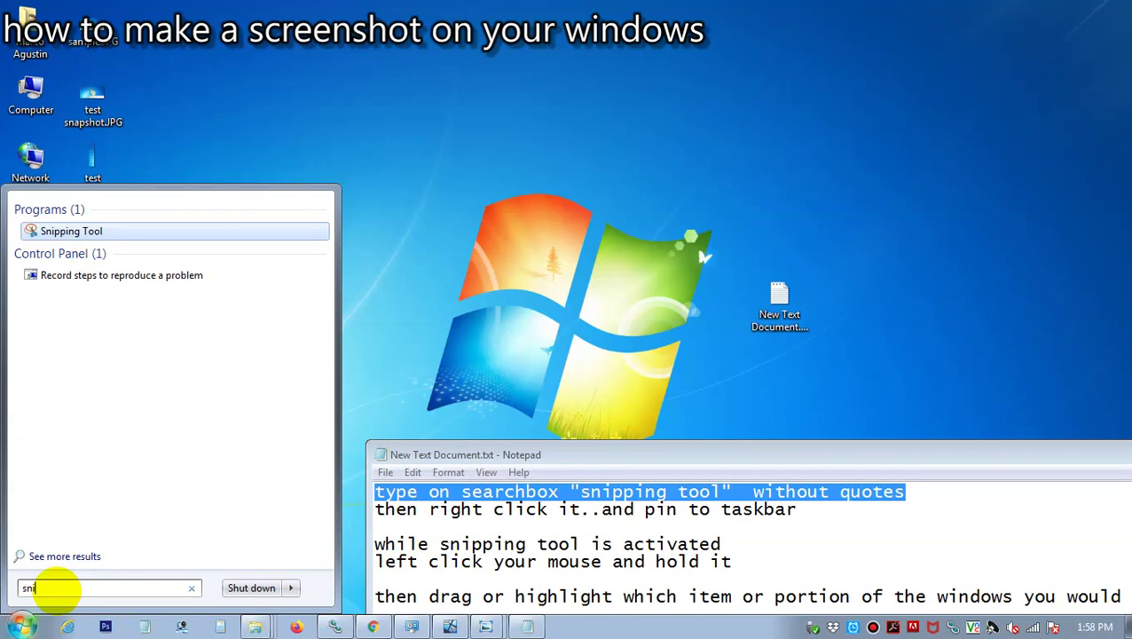
text(pping)
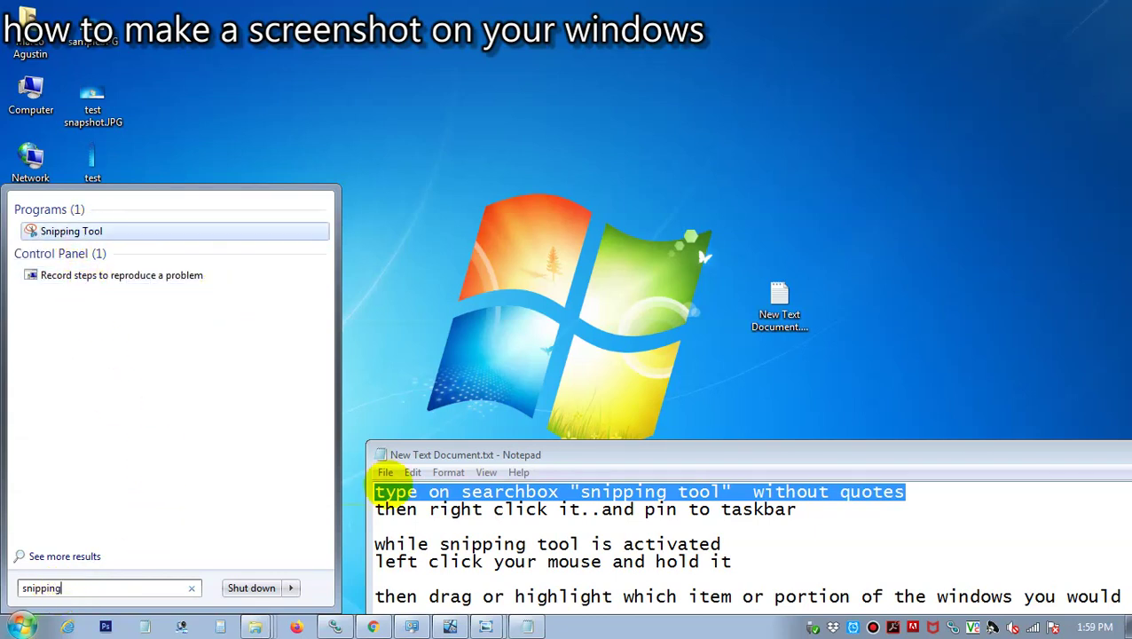
Step: Highlight the Notepad line about pinning, and pin Snipping Tool, found by searching "snipping", to the taskbar
click(377, 510)
drag(377, 509, 797, 510)
click(22, 626)
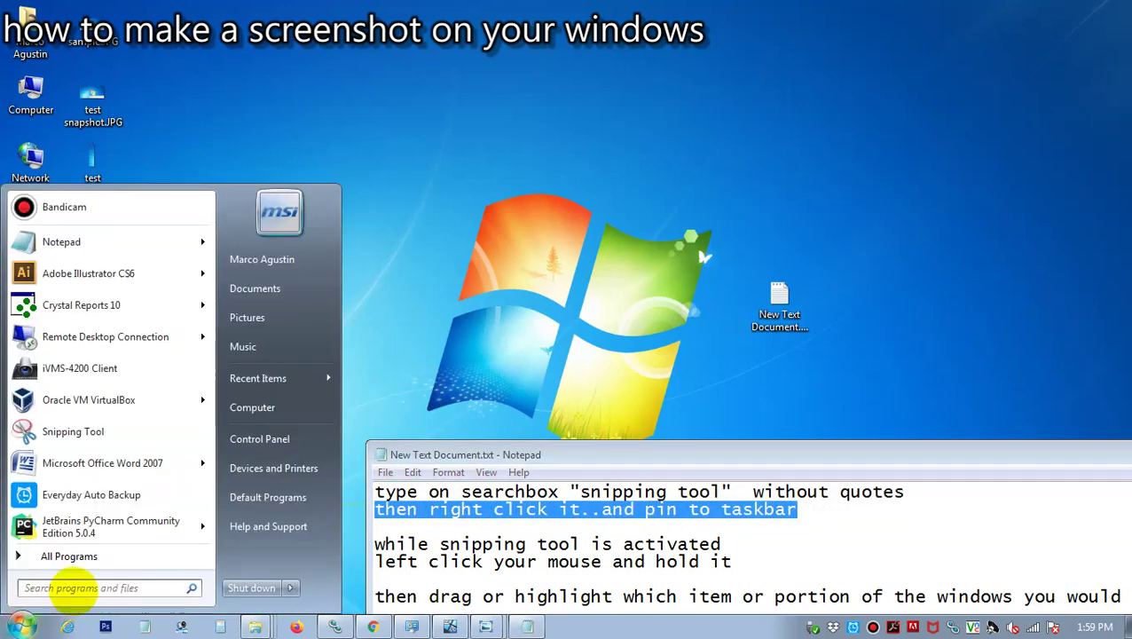
text(snipping)
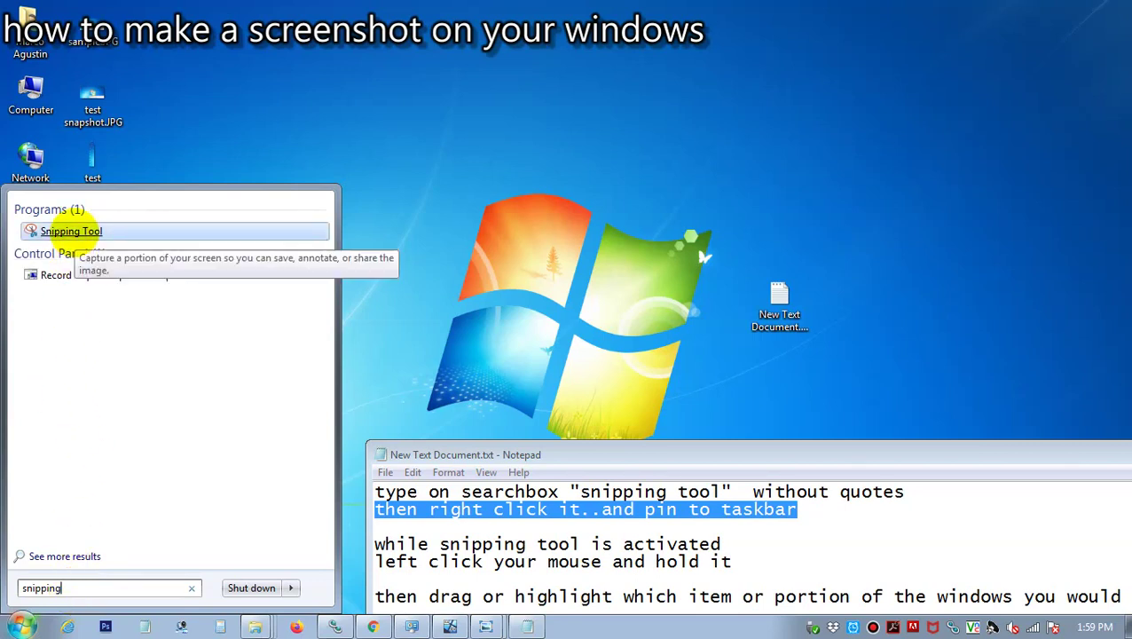
right_click(70, 229)
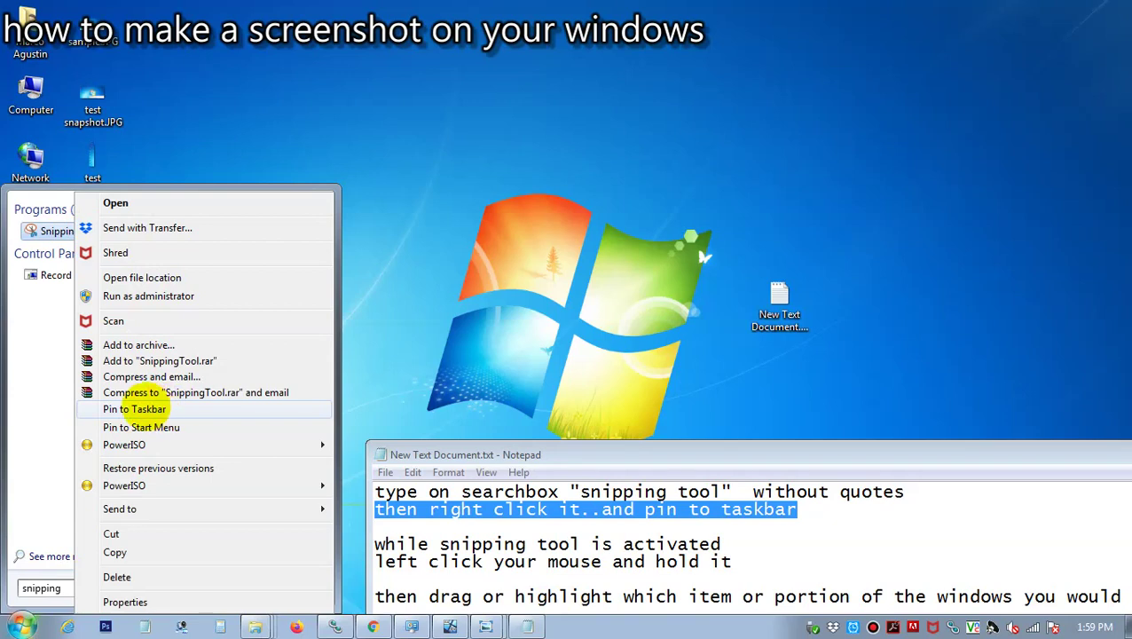
click(151, 409)
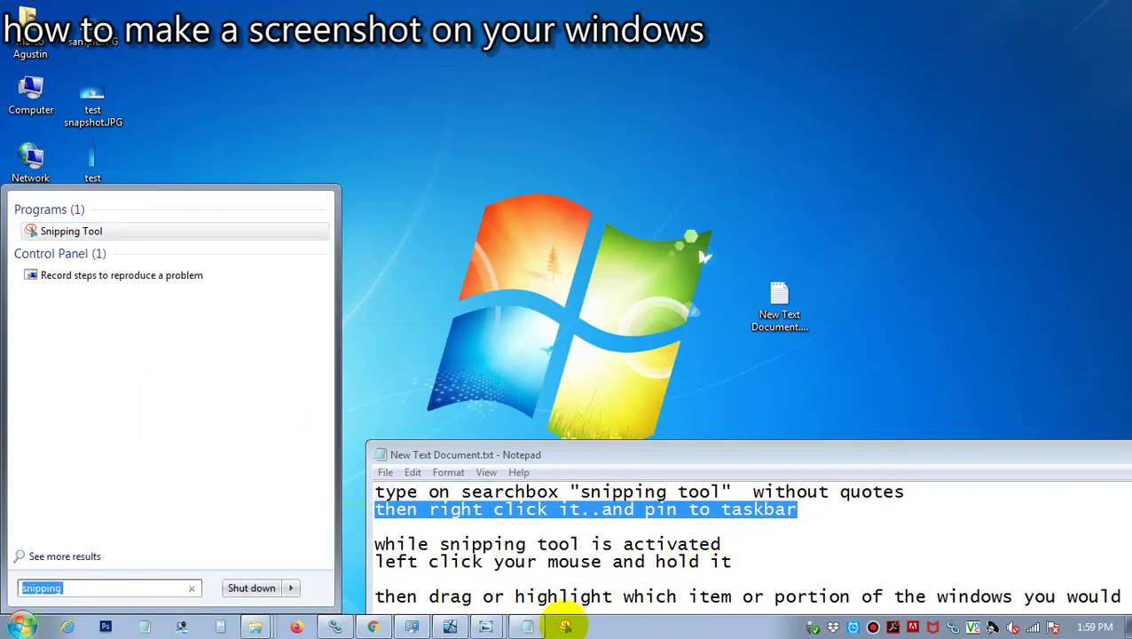
click(591, 399)
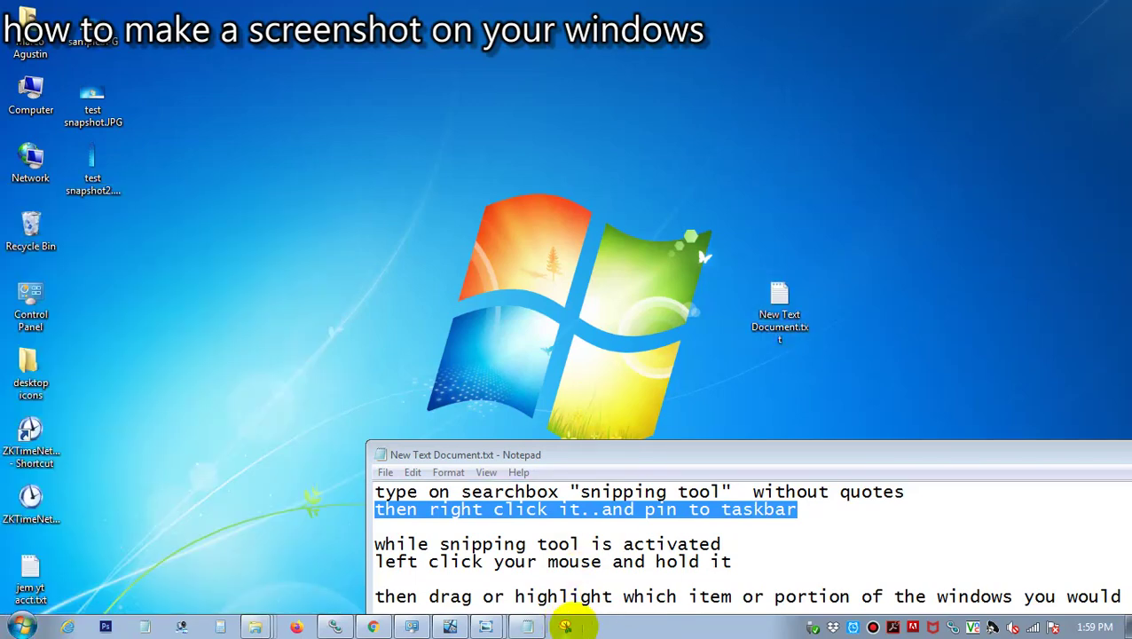
Step: Launch Snipping Tool, move its window away from the desktop icons, and capture the icons from the user folder to Recycle Bin
click(565, 626)
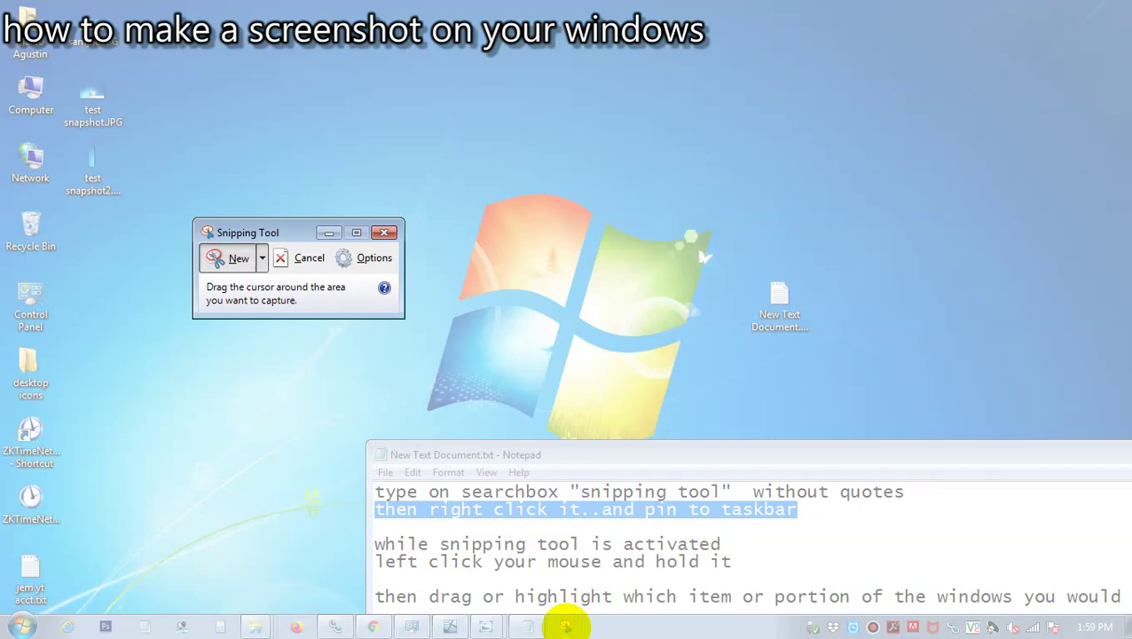
drag(630, 178, 843, 279)
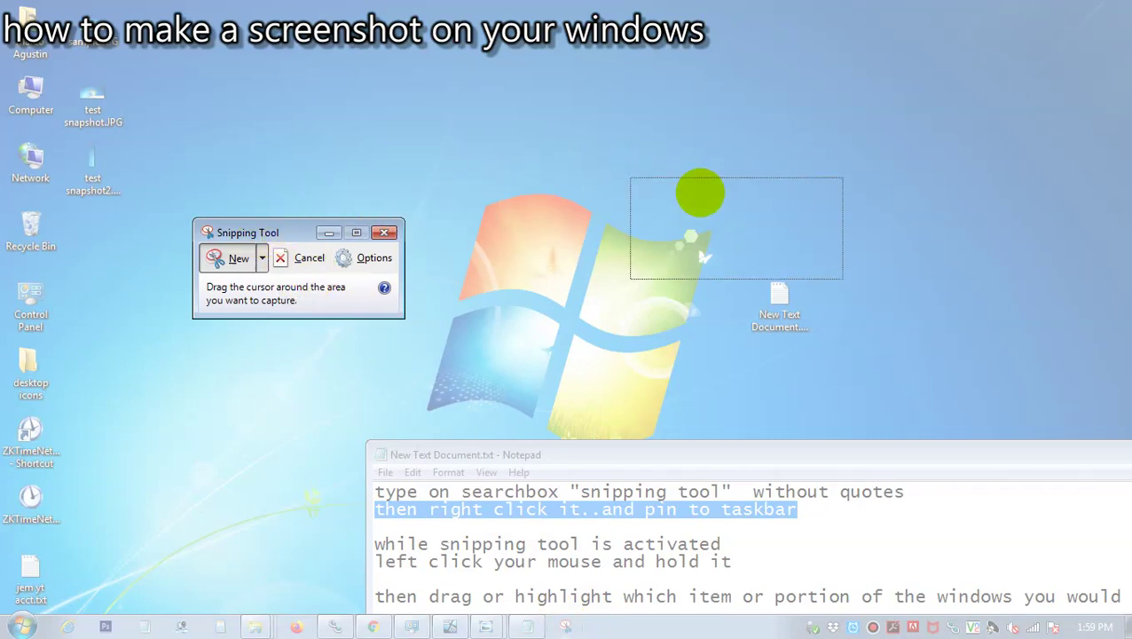
drag(700, 192, 700, 193)
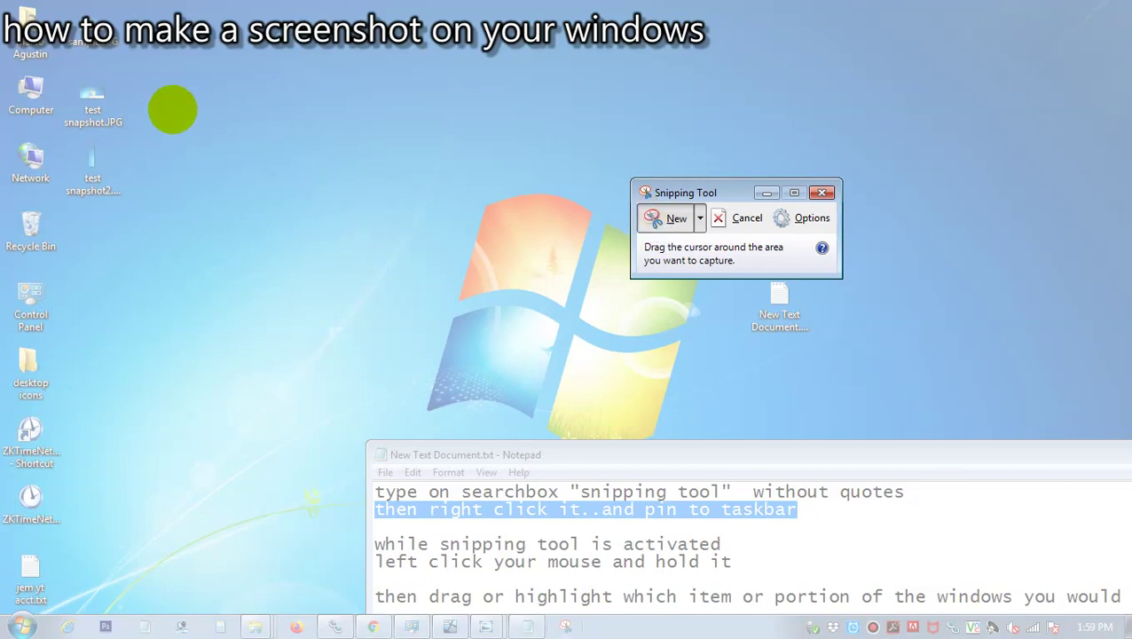
drag(23, 12, 23, 13)
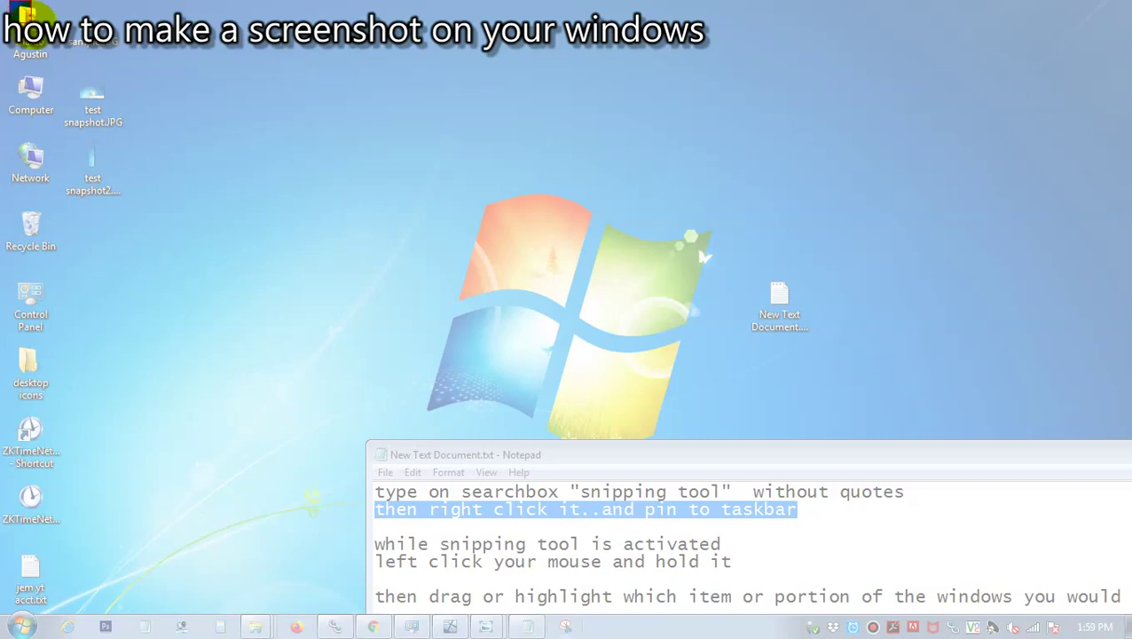
drag(23, 12, 157, 254)
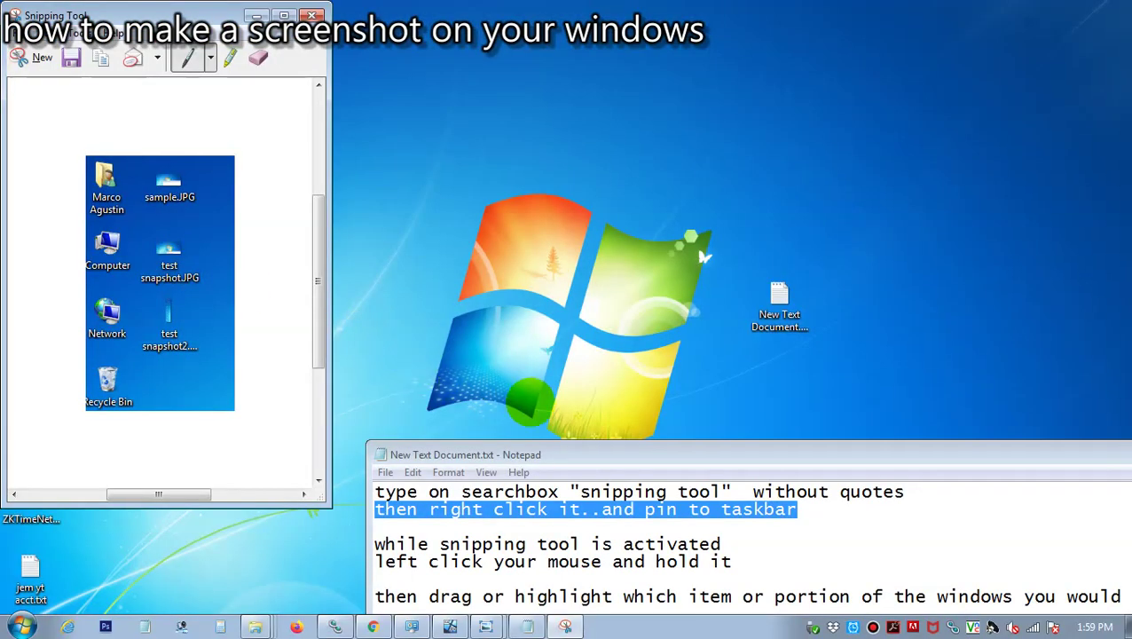
Step: Move the Notepad window higher and break the long instruction line before "the windows you would like to screenshot"
drag(621, 460, 596, 212)
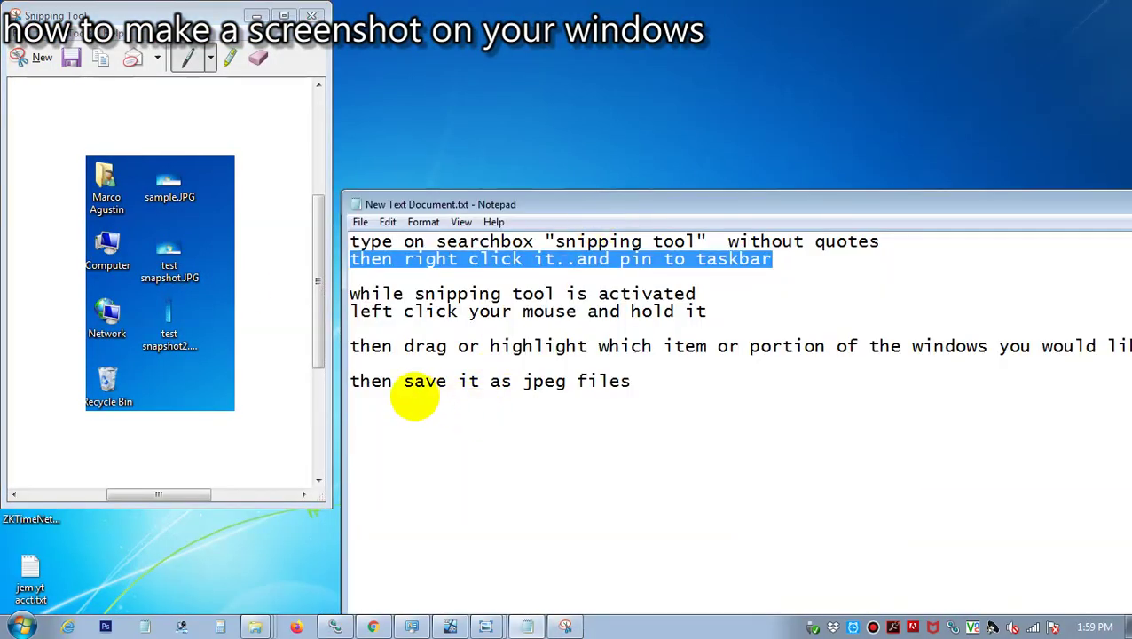
drag(349, 293, 848, 346)
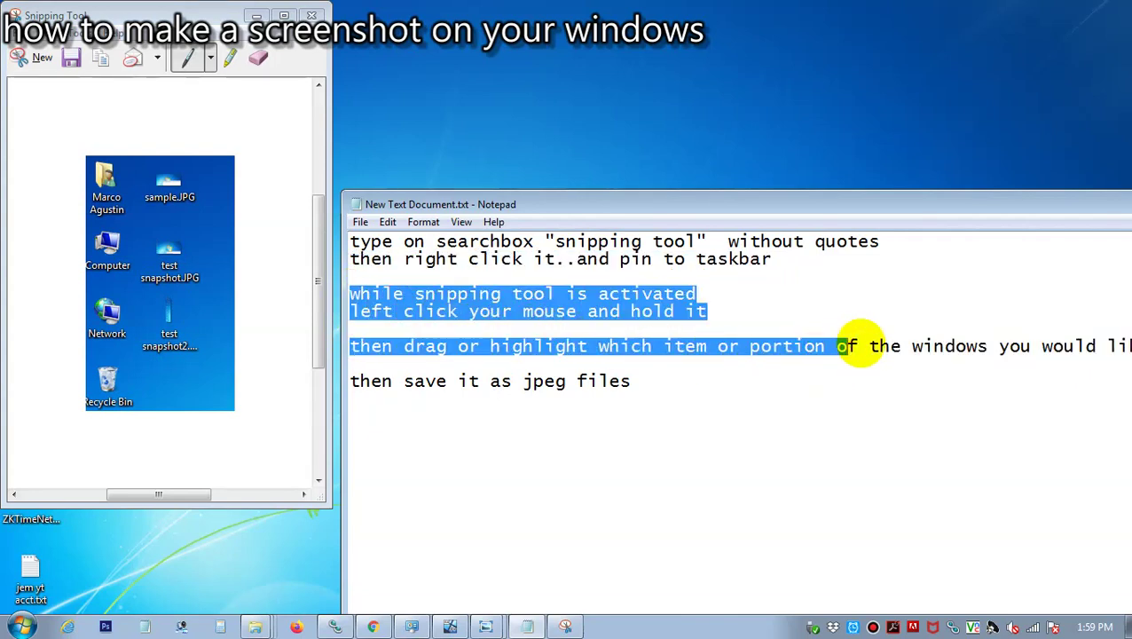
click(867, 346)
key(Return)
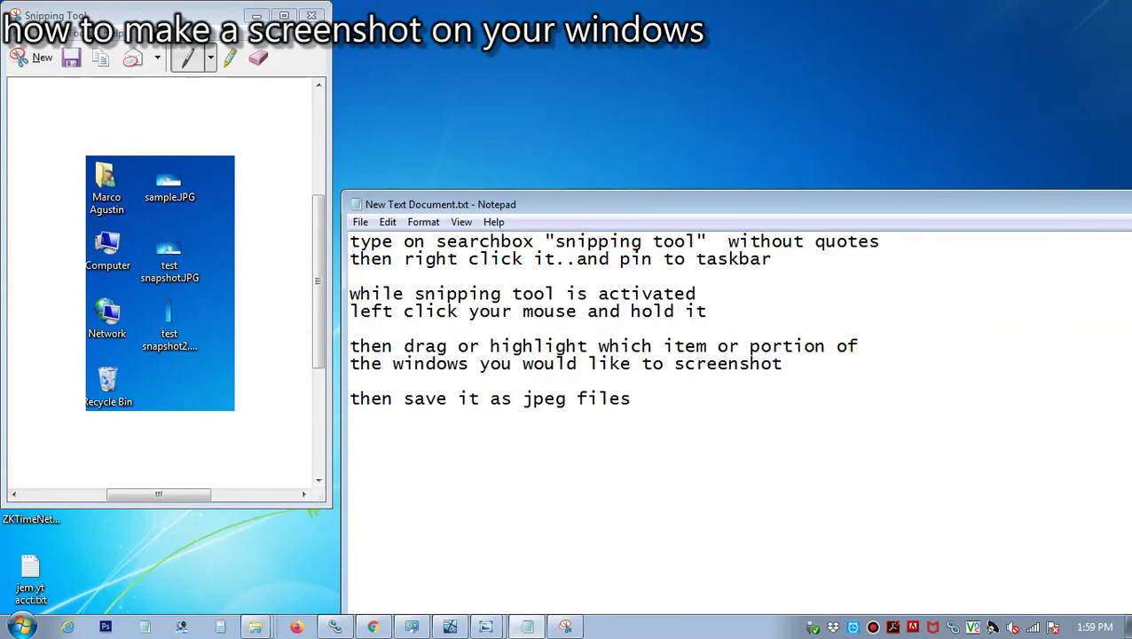
Step: Close Snipping Tool without saving the snip, and highlight the Notepad instructions from "while snipping tool is activated" to "screenshot"
click(312, 15)
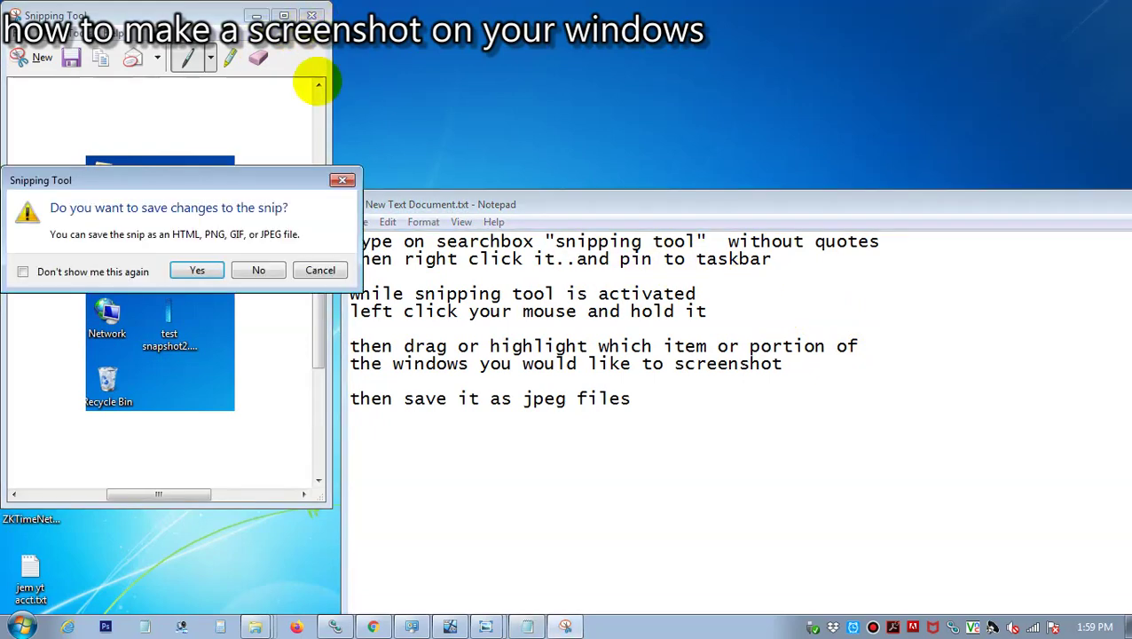
click(259, 270)
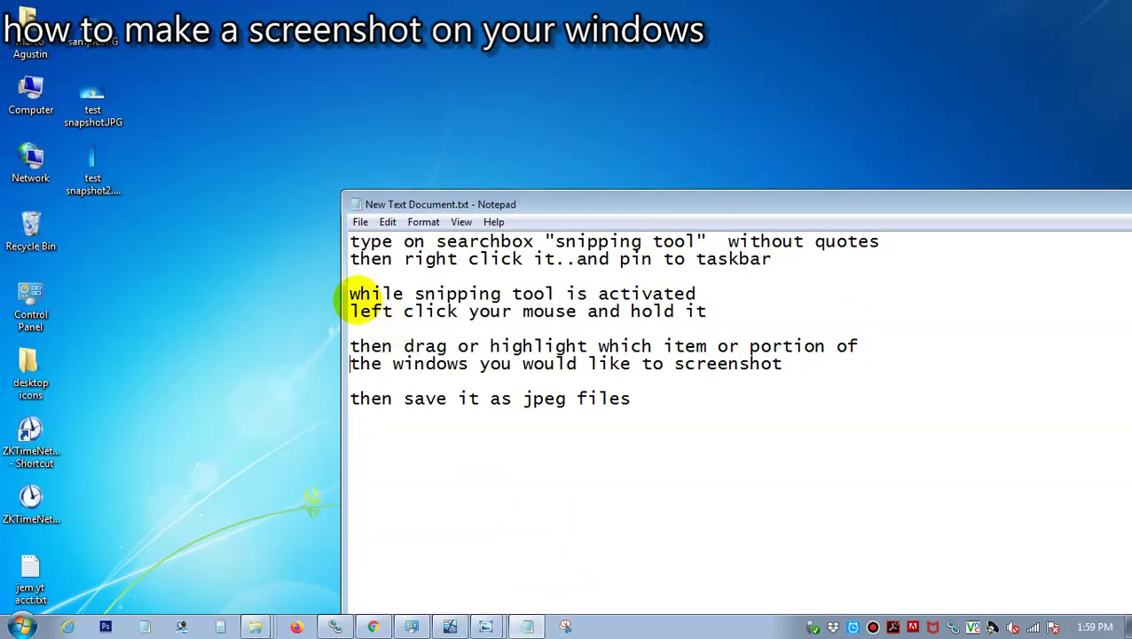
drag(352, 292, 785, 377)
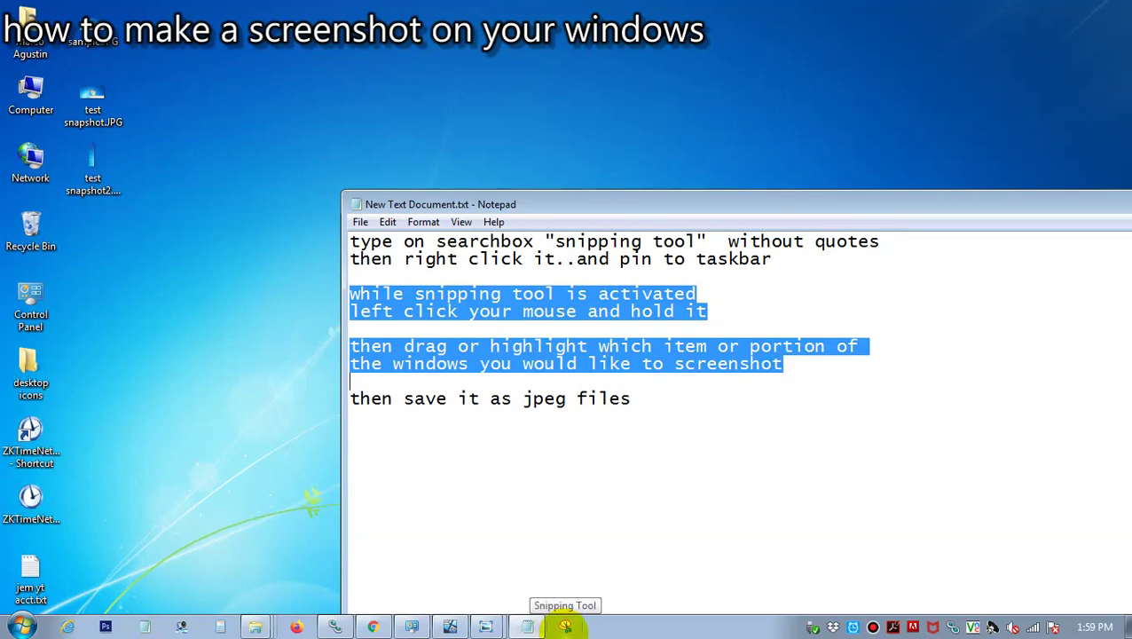
Step: Take a new snip of the desktop icons down to Recycle Bin, and move the Notepad window clear of it
click(565, 627)
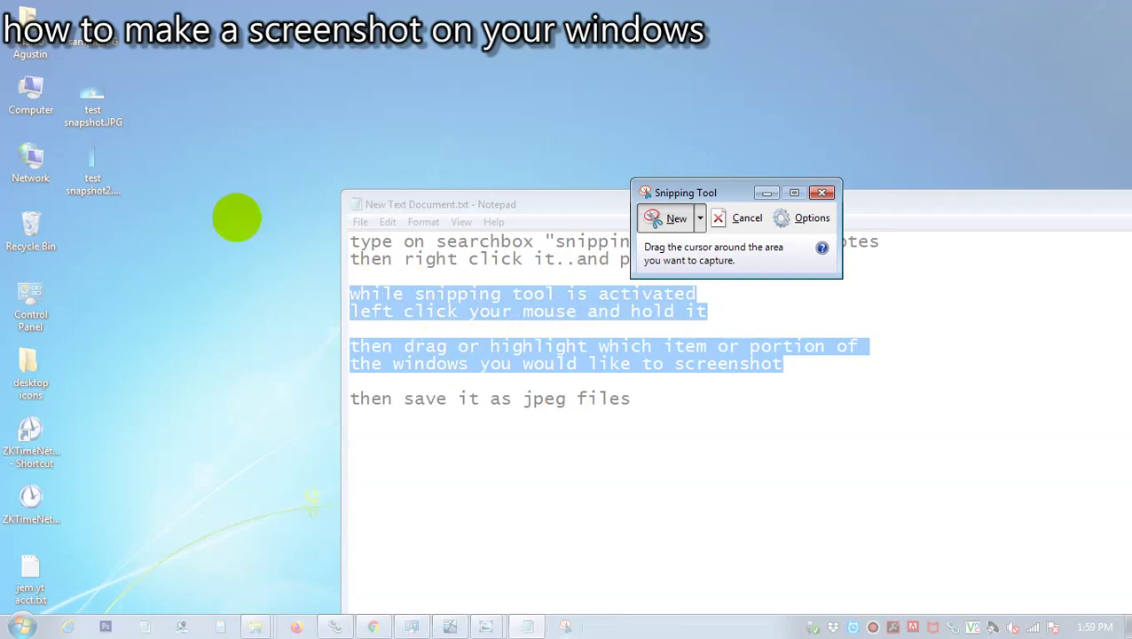
drag(23, 12, 163, 267)
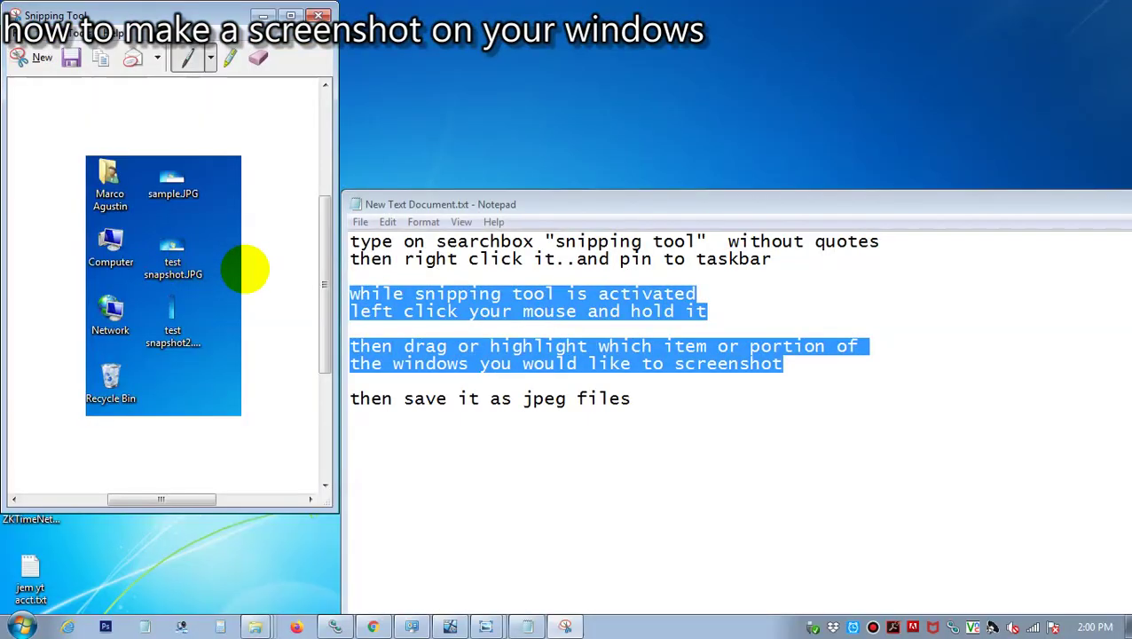
click(498, 205)
drag(435, 204, 615, 164)
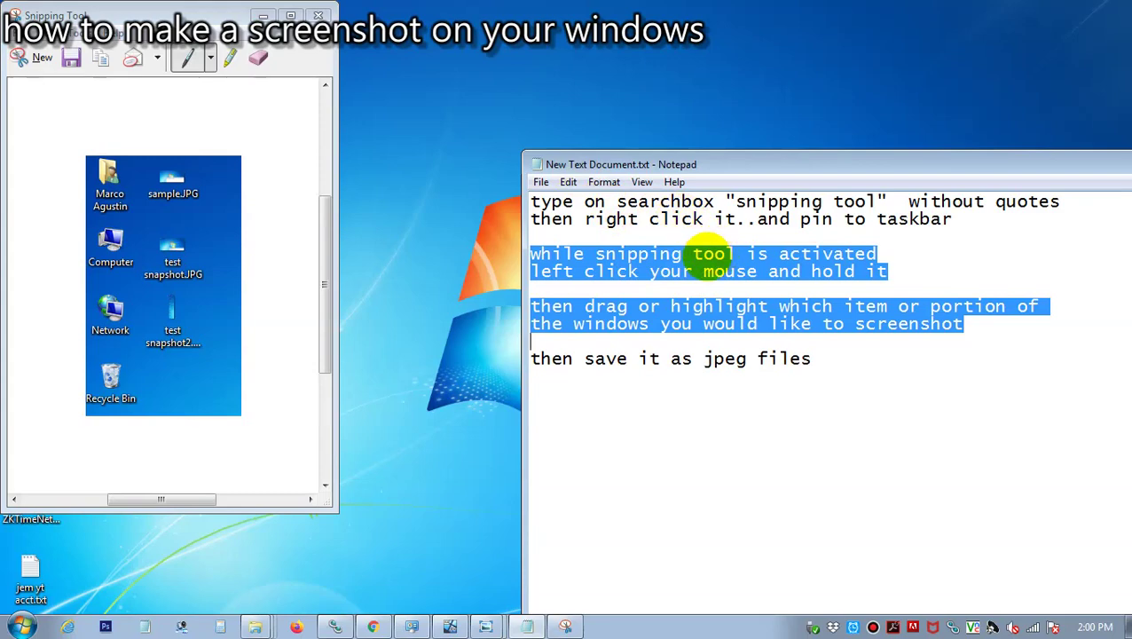
Step: Save the snip to the Desktop as the JPEG file Capture.JPG
click(19, 33)
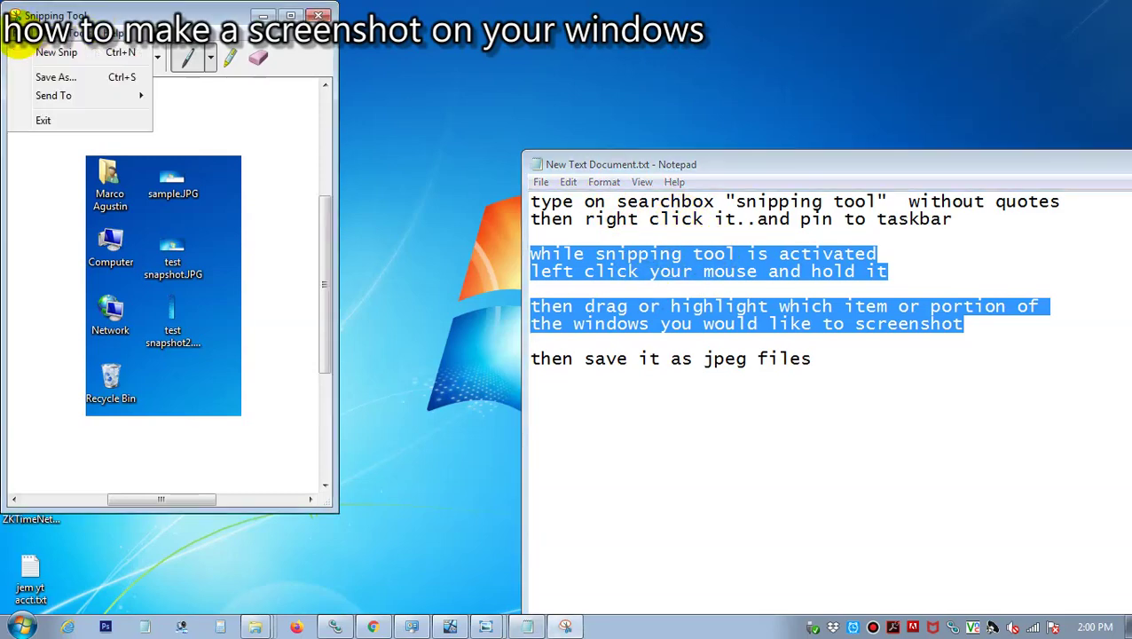
click(51, 75)
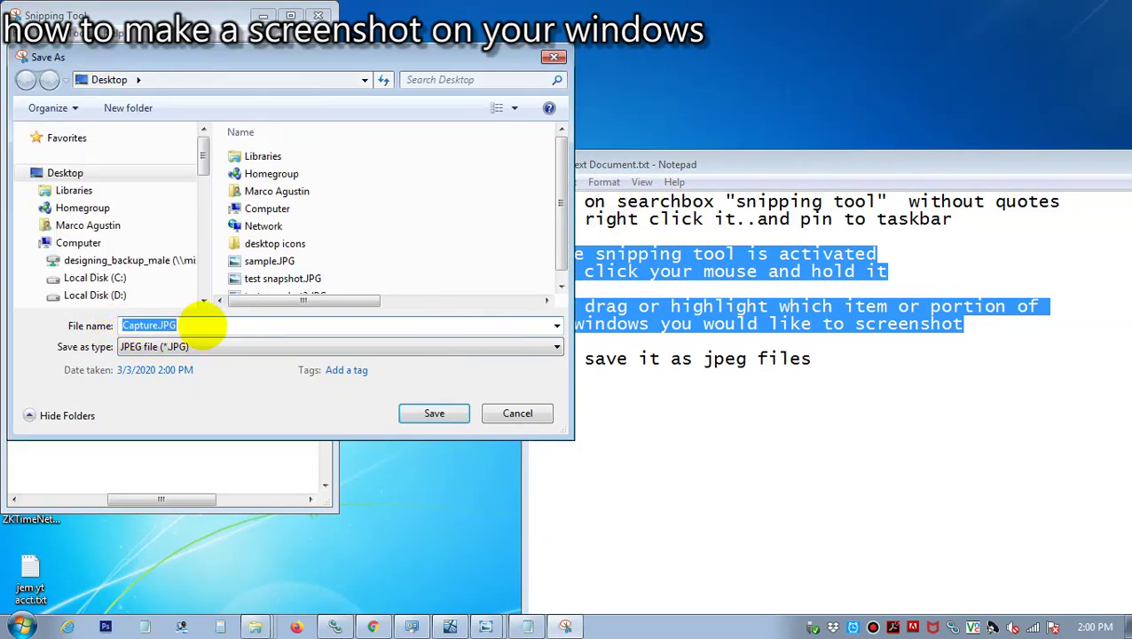
click(199, 325)
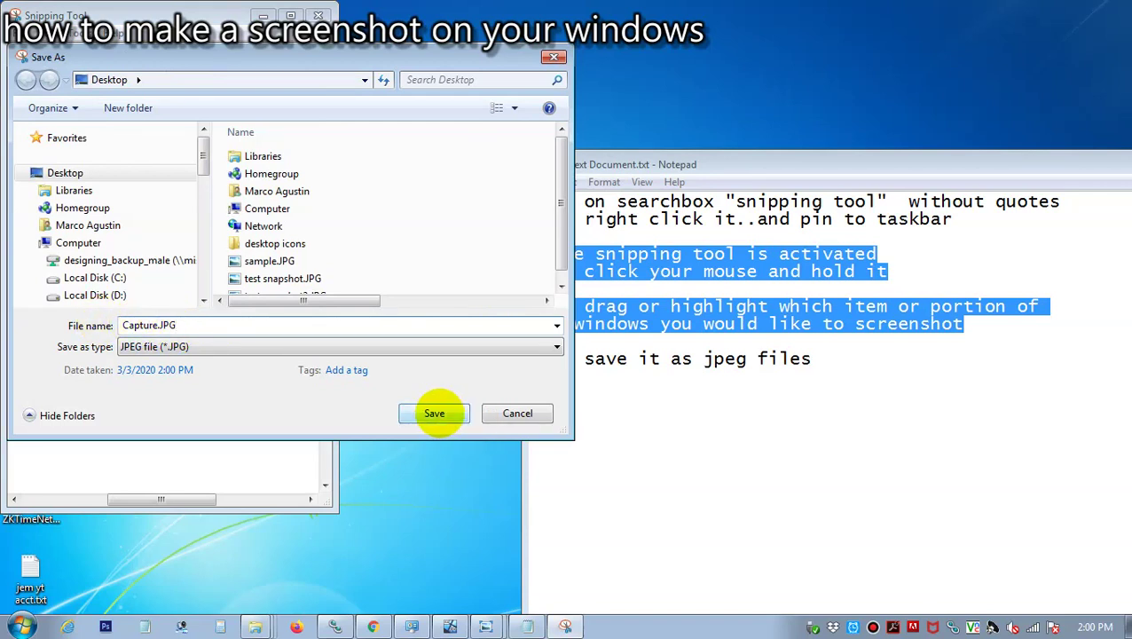
click(433, 413)
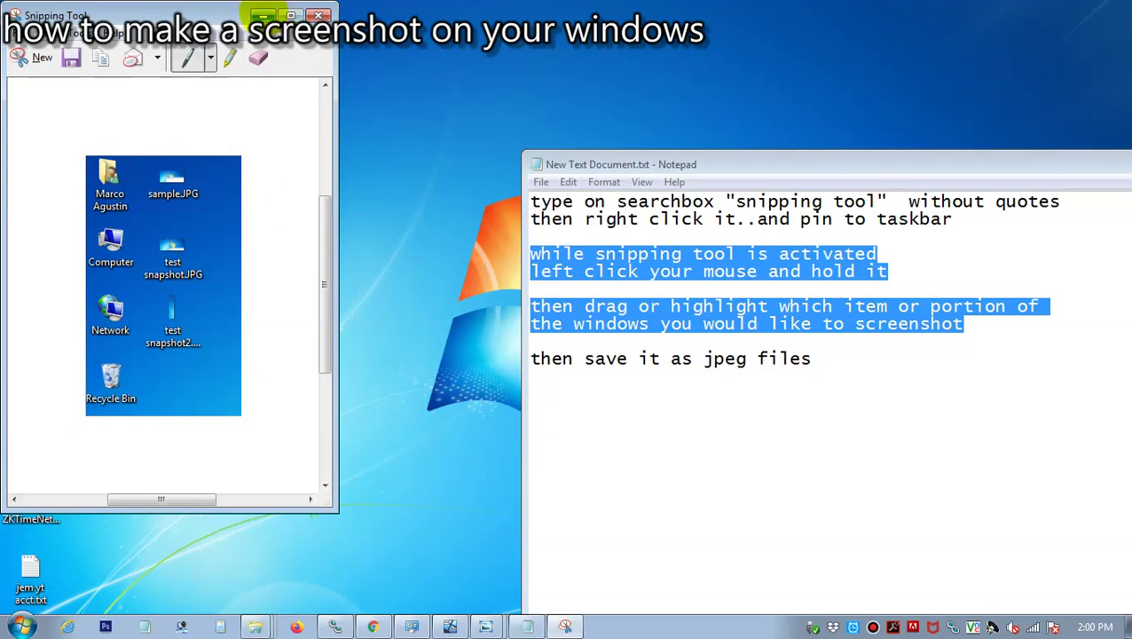
Step: Minimize Snipping Tool, view the saved Capture.JPG from the desktop, and close the image viewer
click(263, 16)
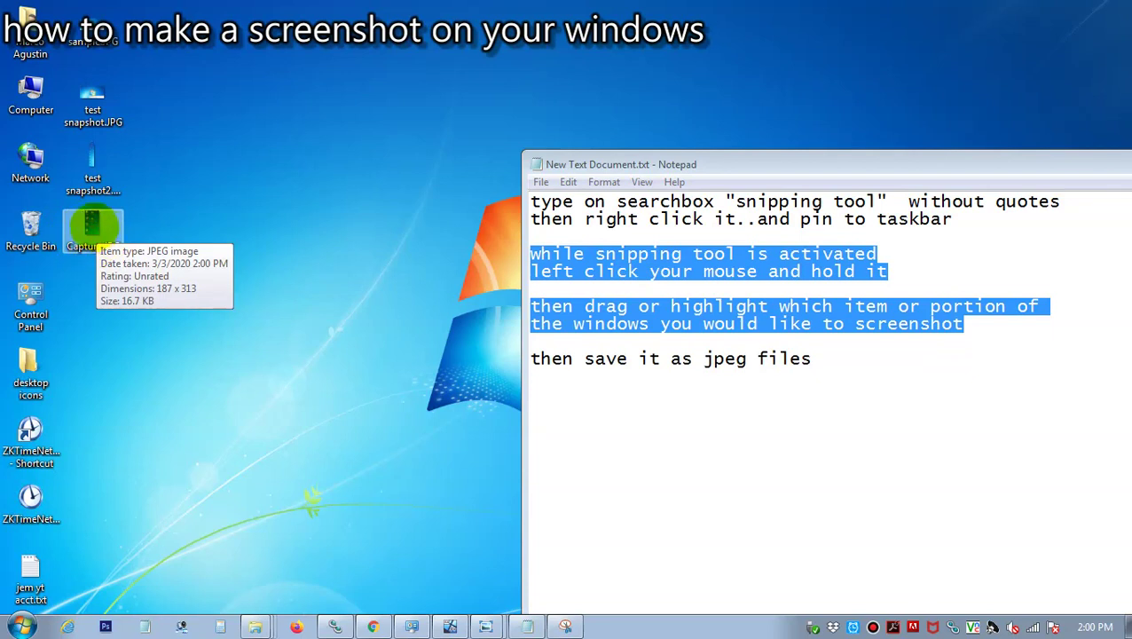
double_click(93, 232)
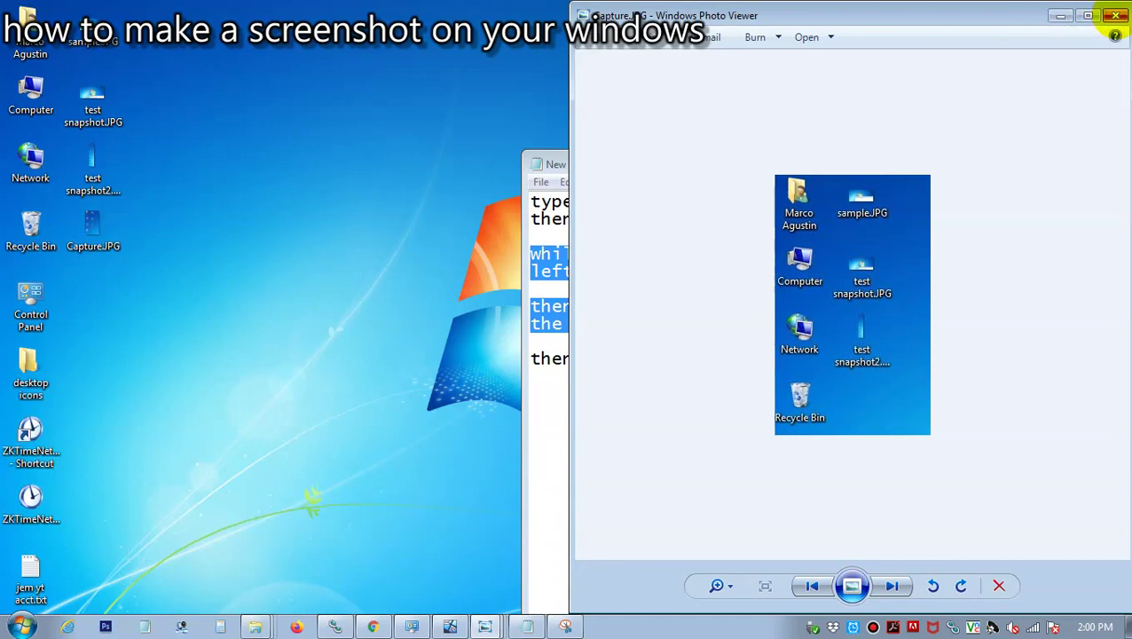
click(1115, 16)
Step: Add the lines "that's it" and "Iwill repeat.." below the last Notepad instruction, separated by blank lines
click(837, 361)
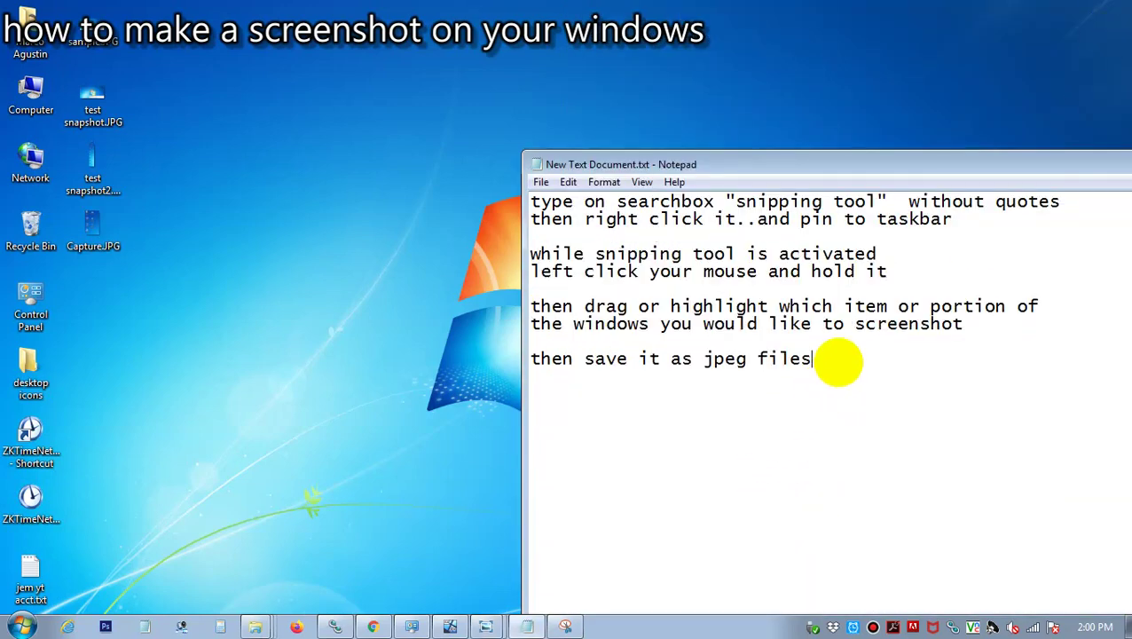
key(Return)
key(Return)
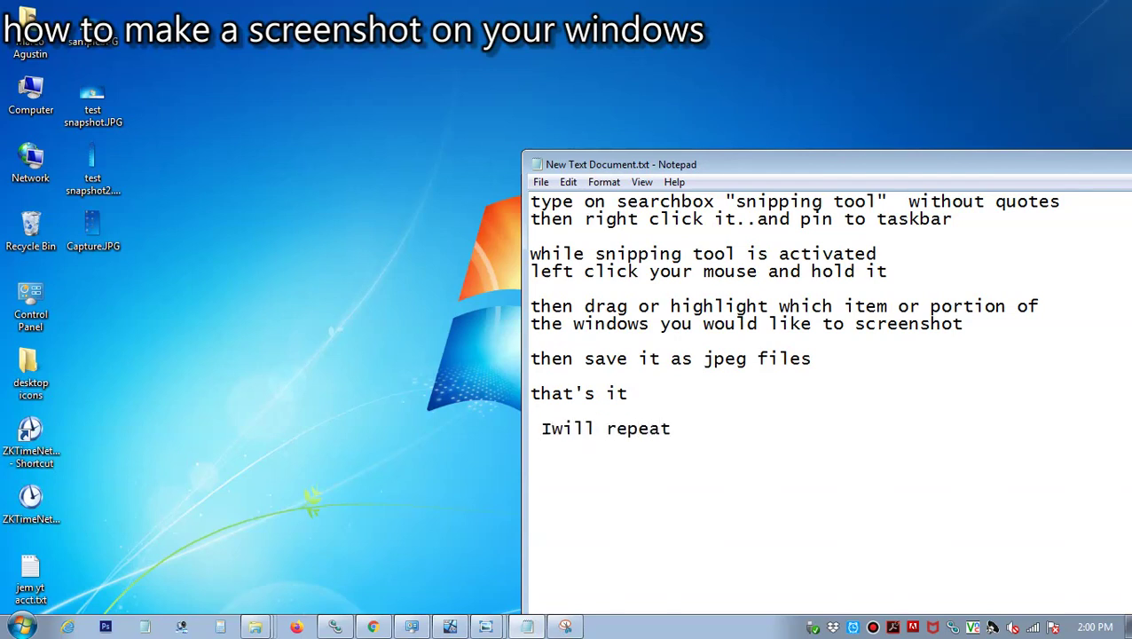
double_click(809, 164)
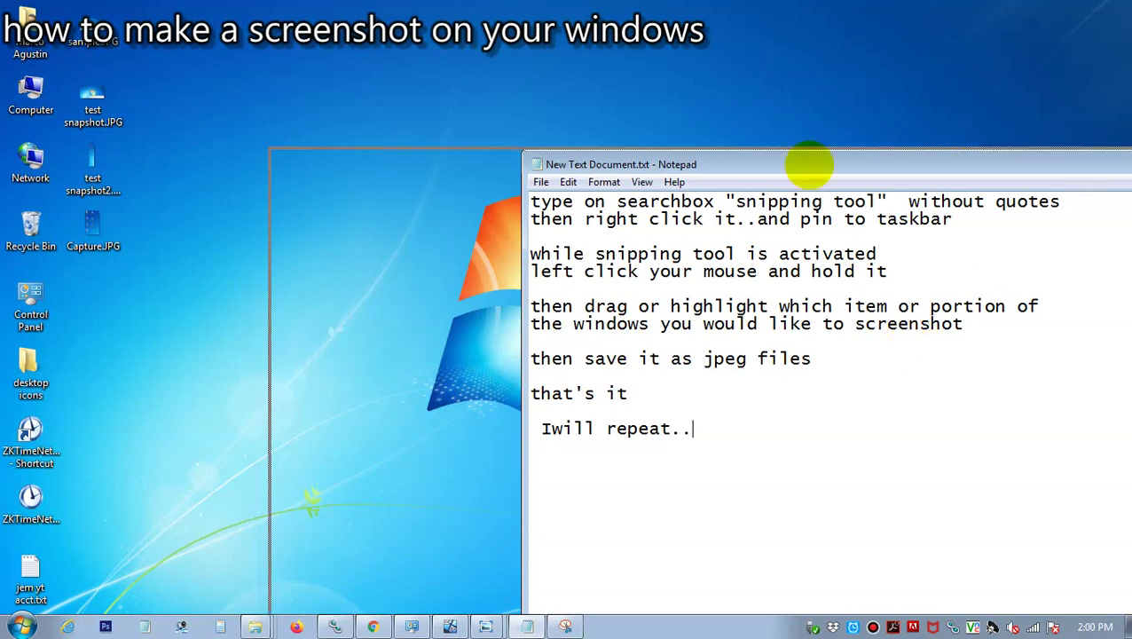
Step: Minimize the Notepad window, then close Snipping Tool and unpin it from the taskbar
click(1040, 143)
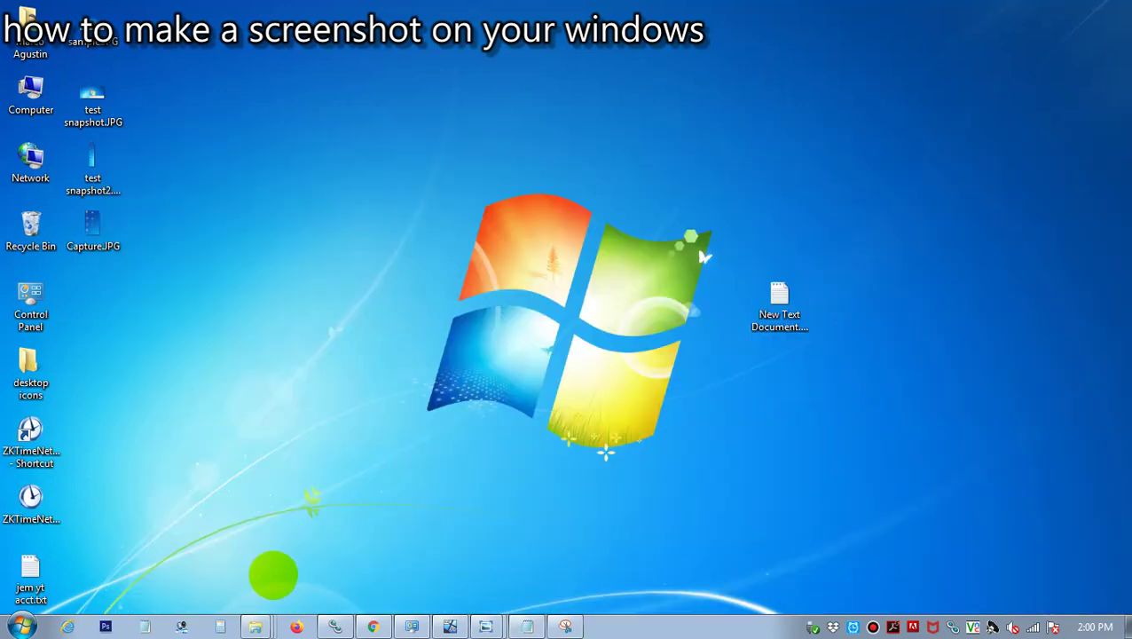
right_click(564, 626)
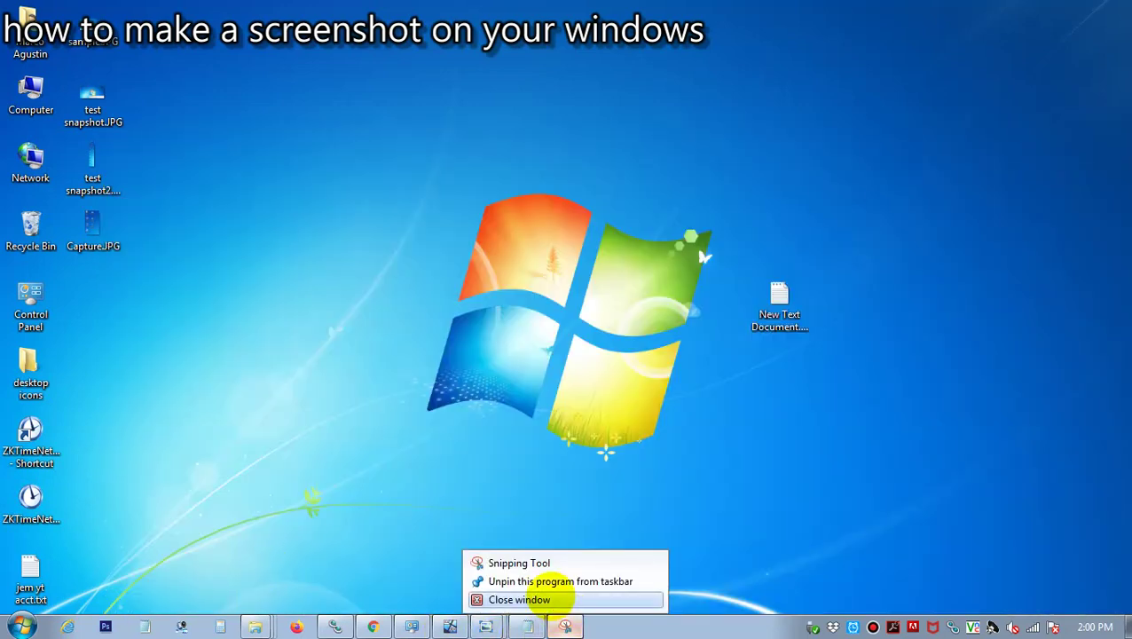
click(523, 598)
right_click(565, 627)
click(559, 598)
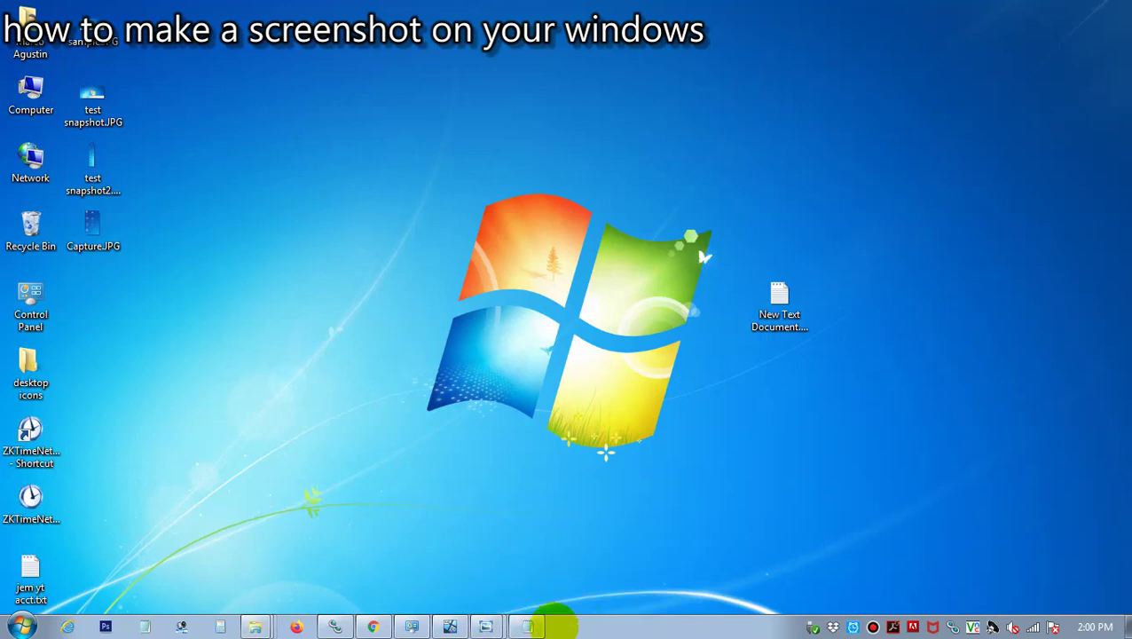
Step: Search the installed programs for "snippin tool" and pin Snipping Tool to the taskbar
click(19, 627)
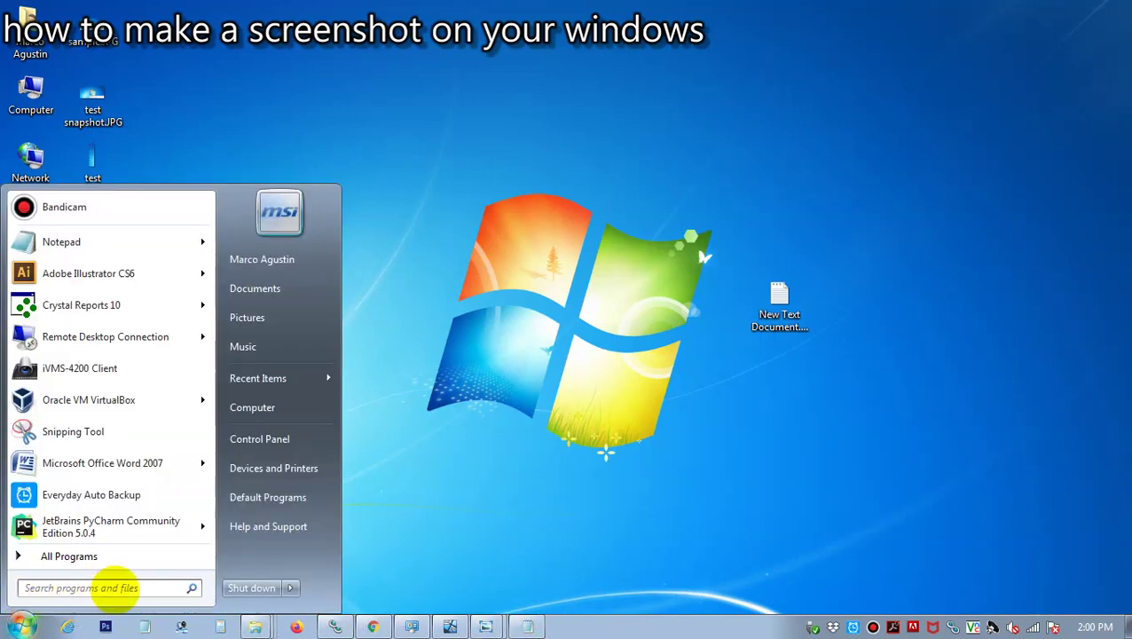
text(s)
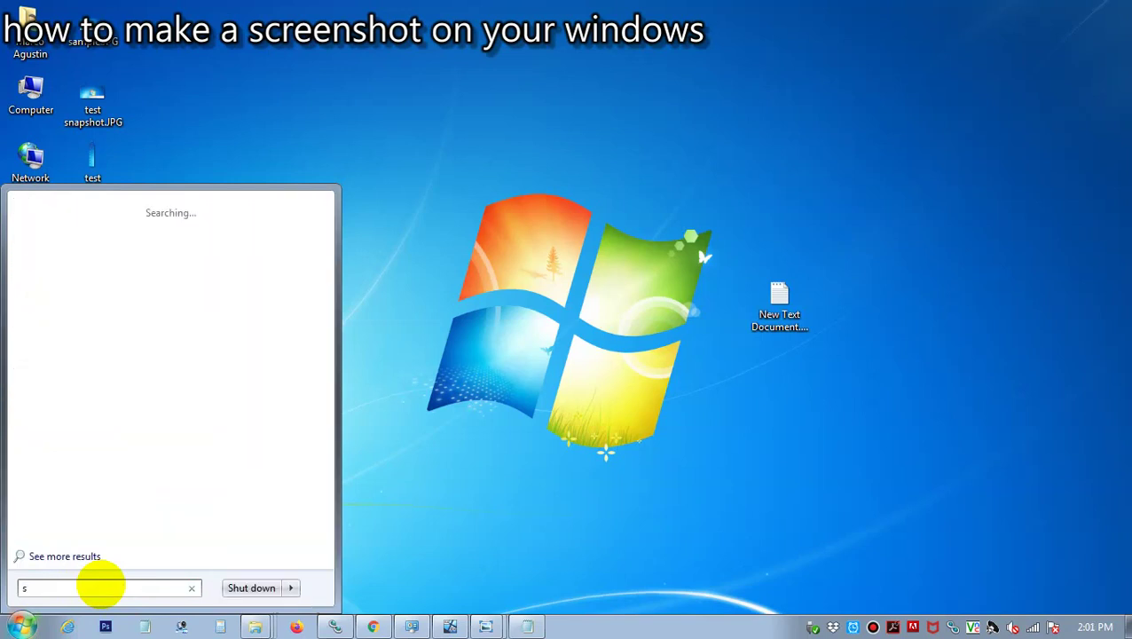
text(nipping)
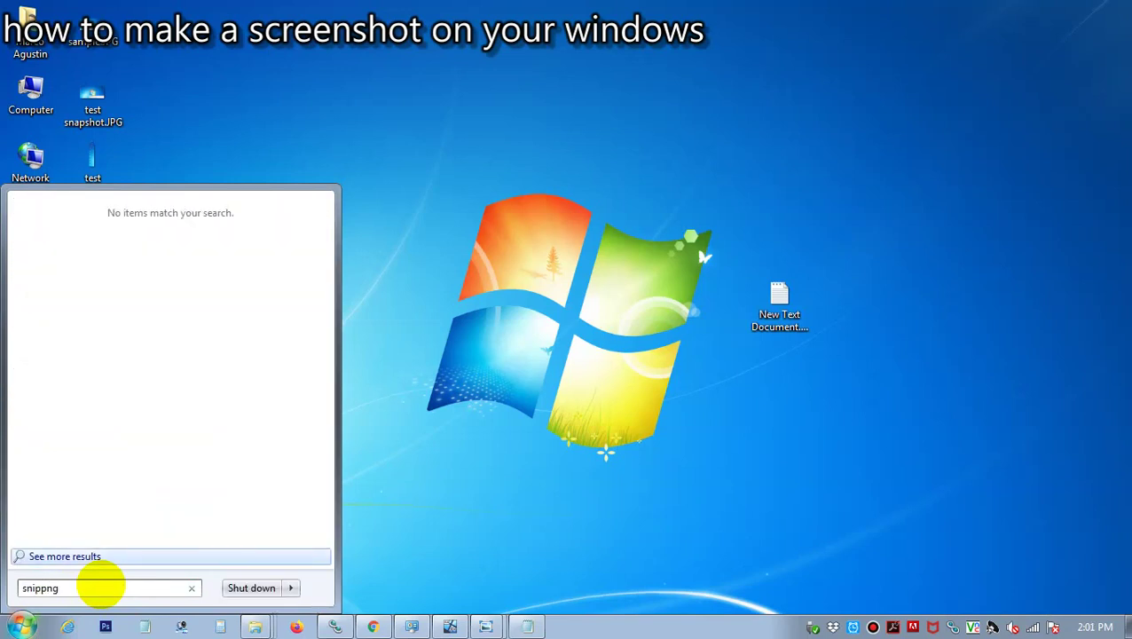
key(BackSpace)
key(BackSpace)
key(BackSpace)
text(in)
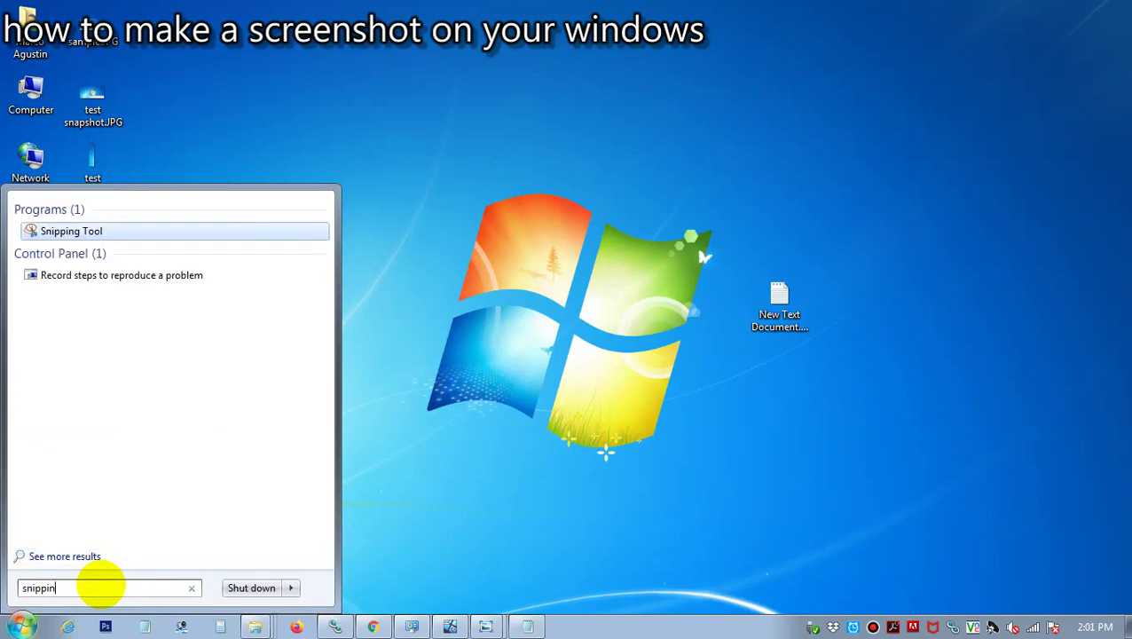
text( tool)
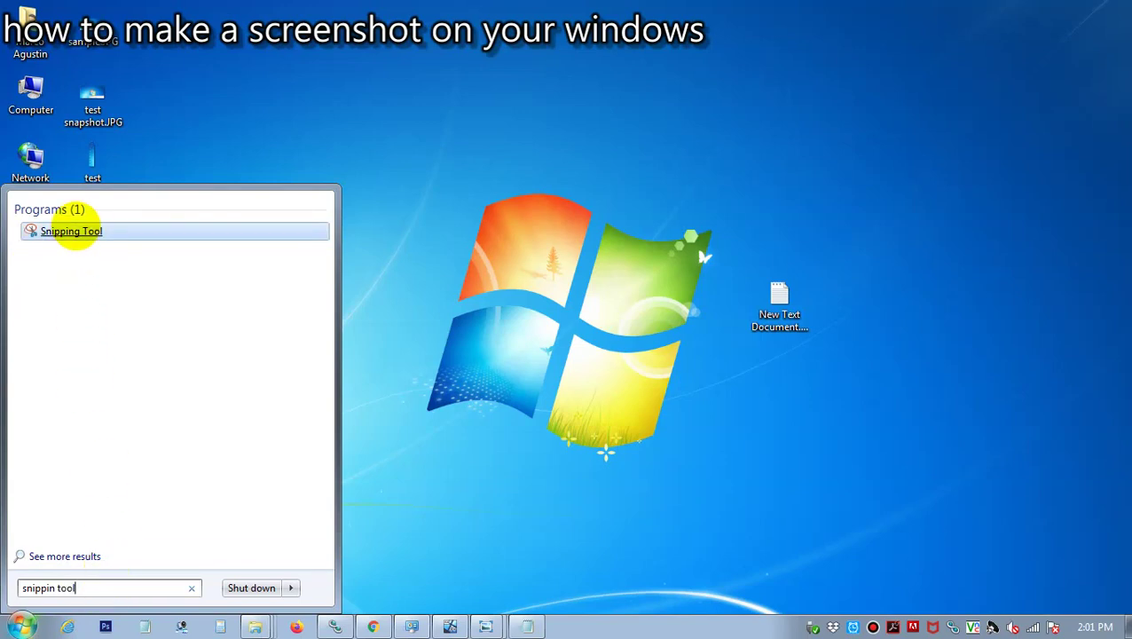
right_click(62, 231)
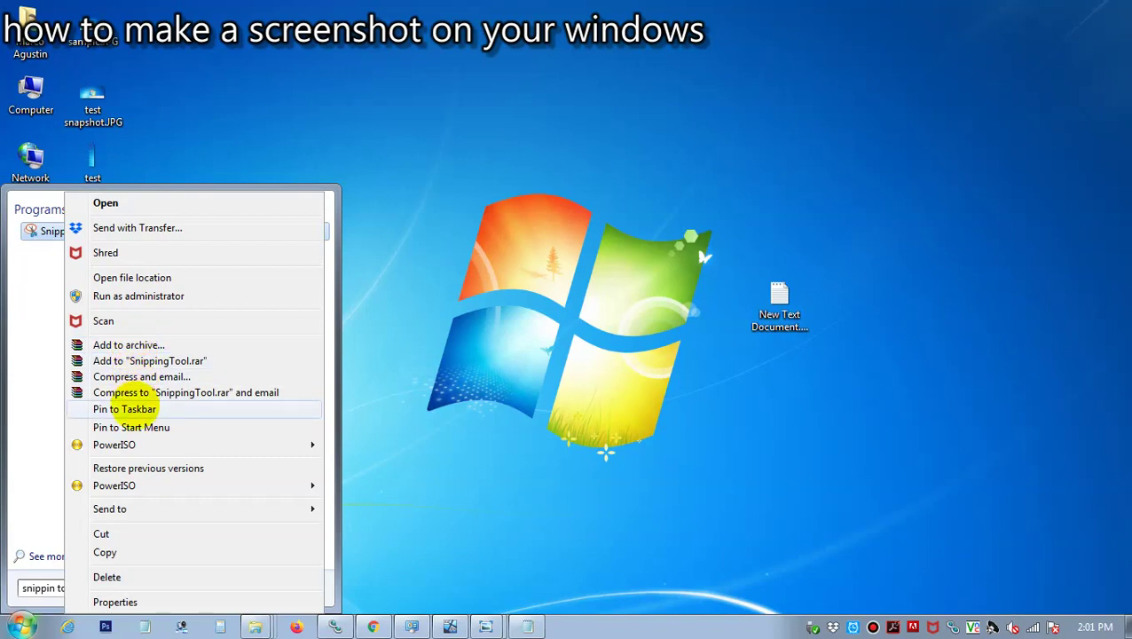
click(131, 408)
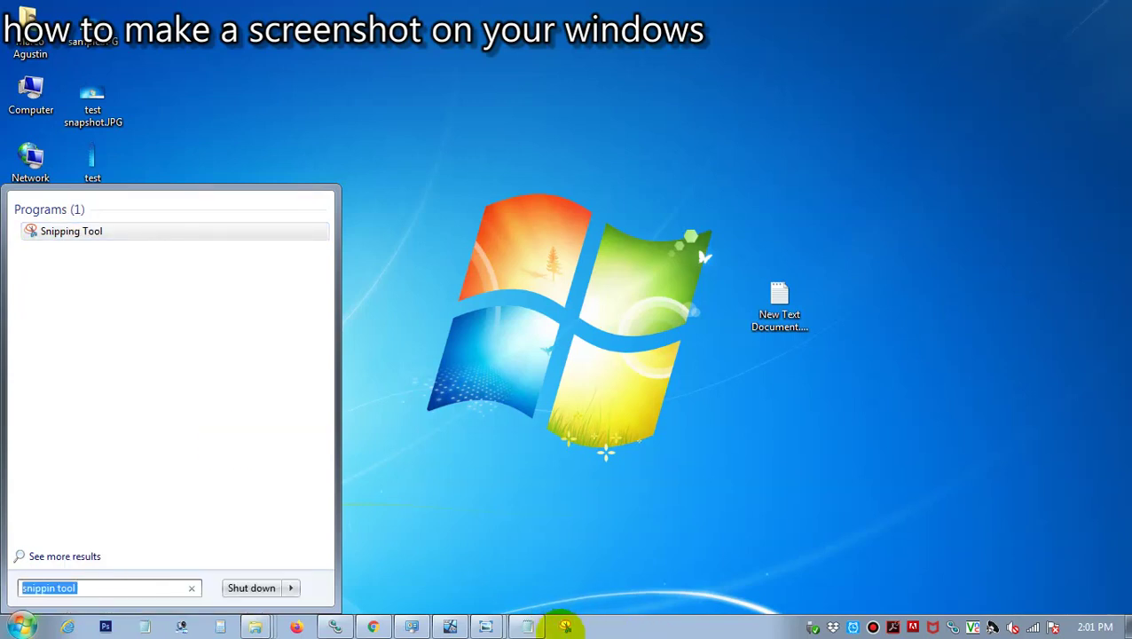
Step: Launch the pinned Snipping Tool and capture the desktop area around the Windows logo and the New Text Document icon
click(565, 626)
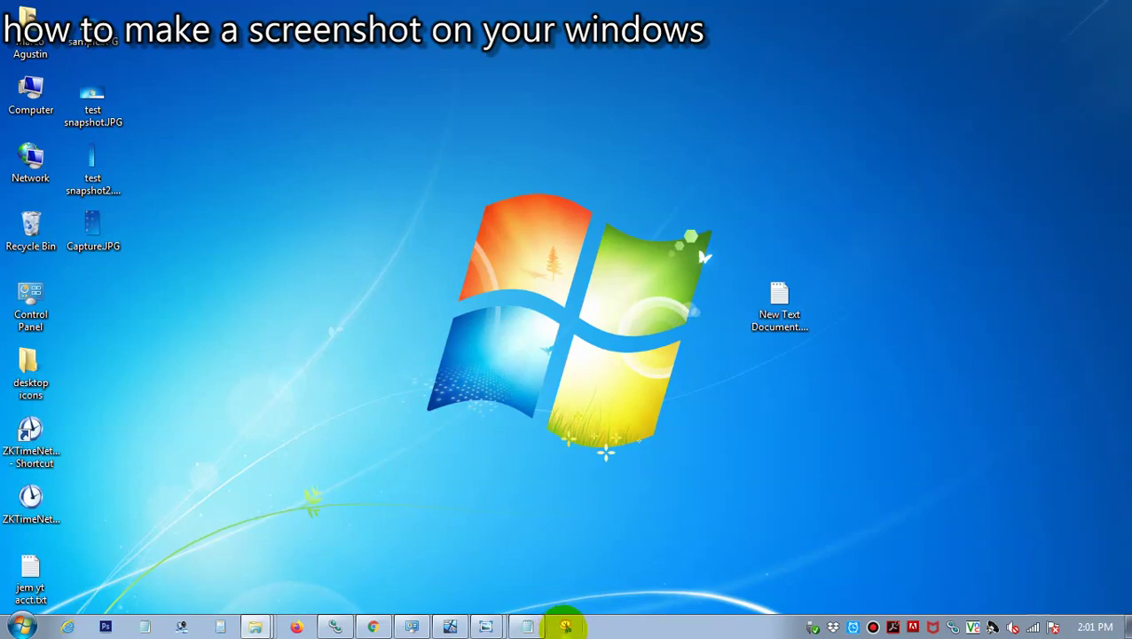
click(565, 627)
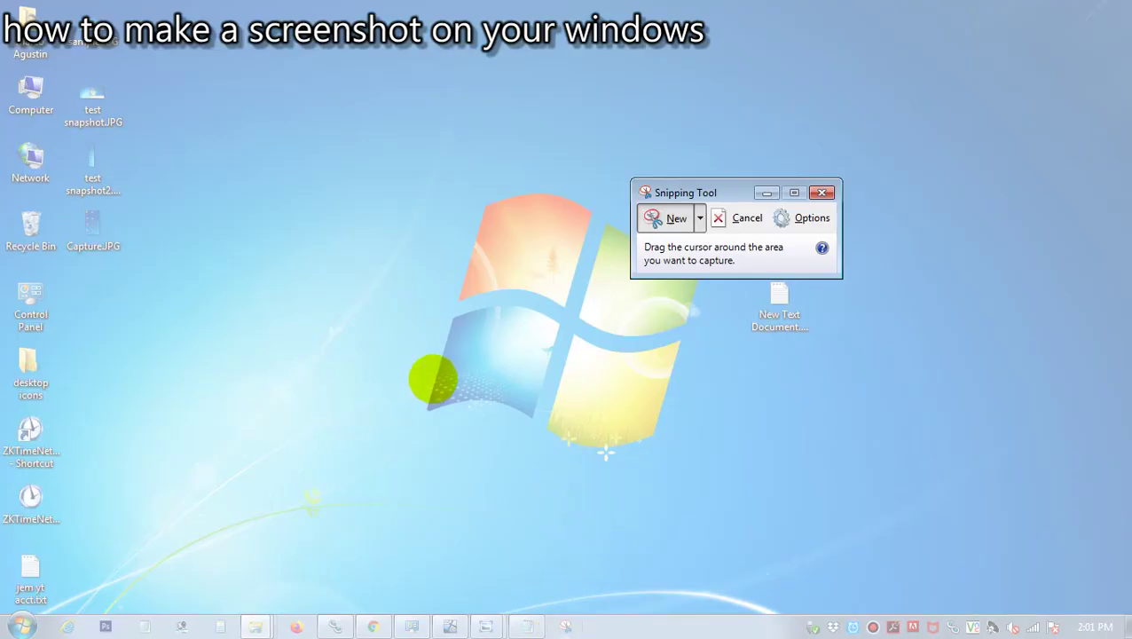
drag(361, 87, 855, 483)
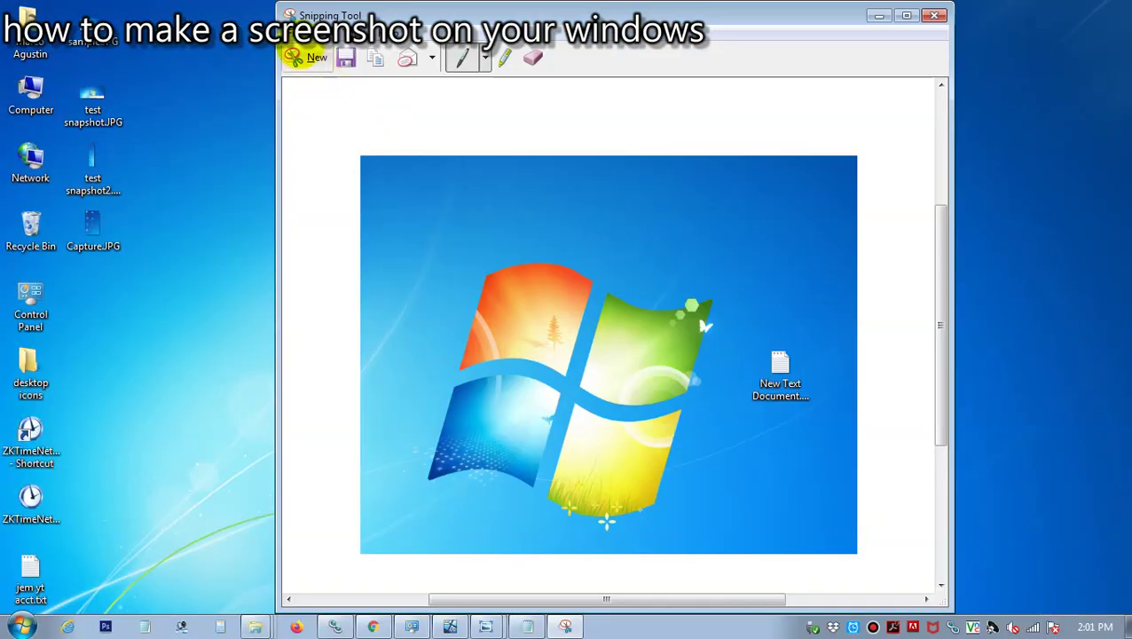
Step: Save the snip to the Desktop as the JPEG file Capture2.JPG
click(293, 35)
click(321, 74)
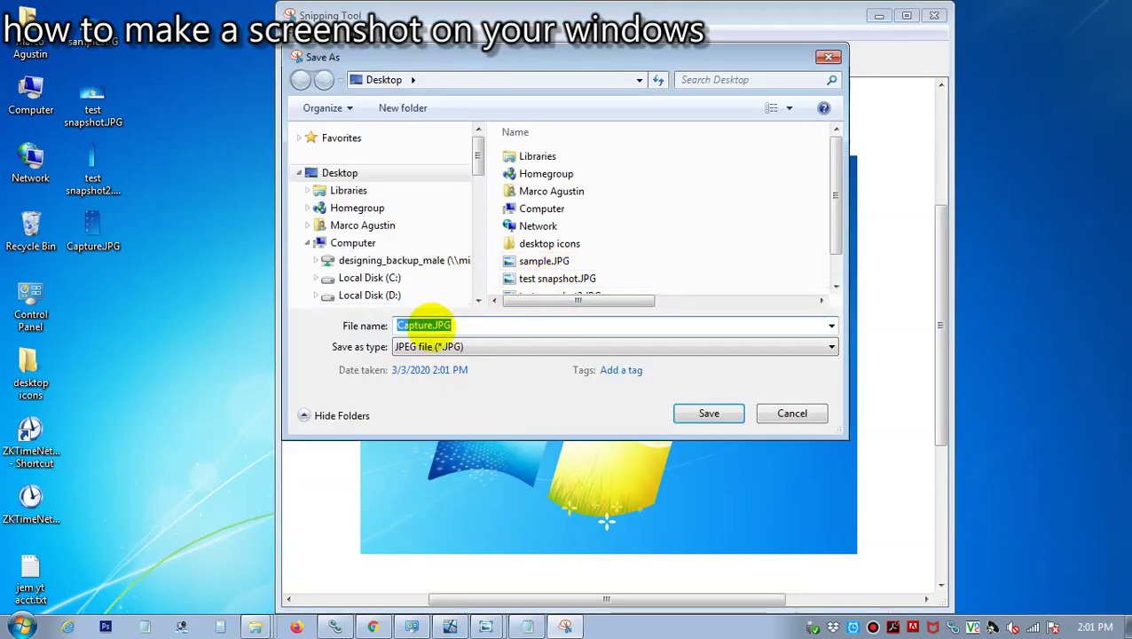
click(435, 324)
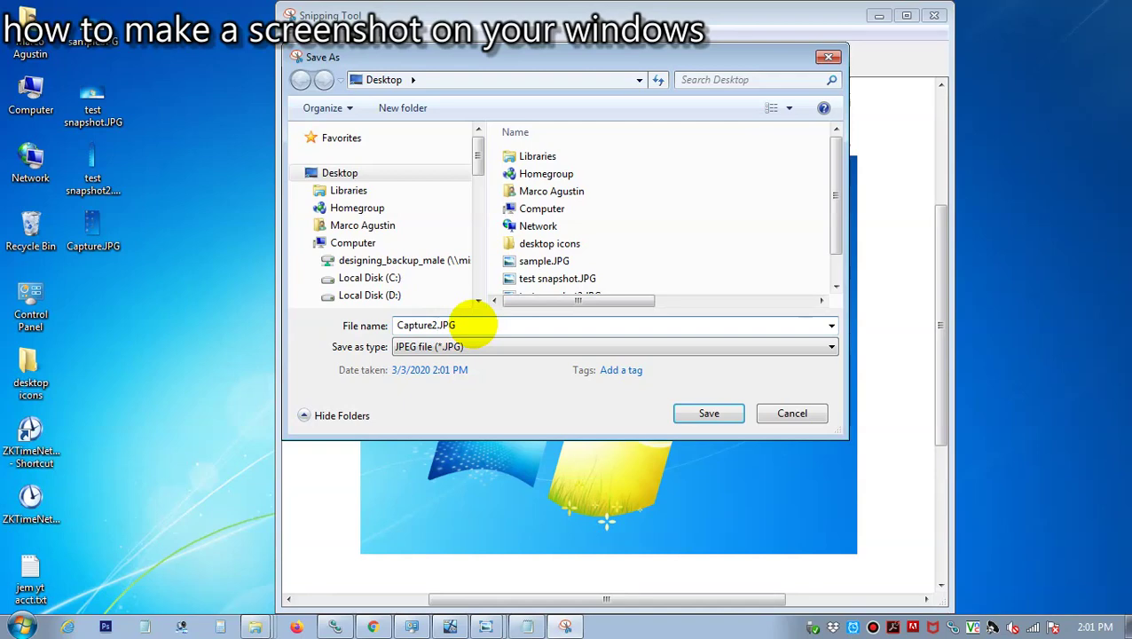
key(Return)
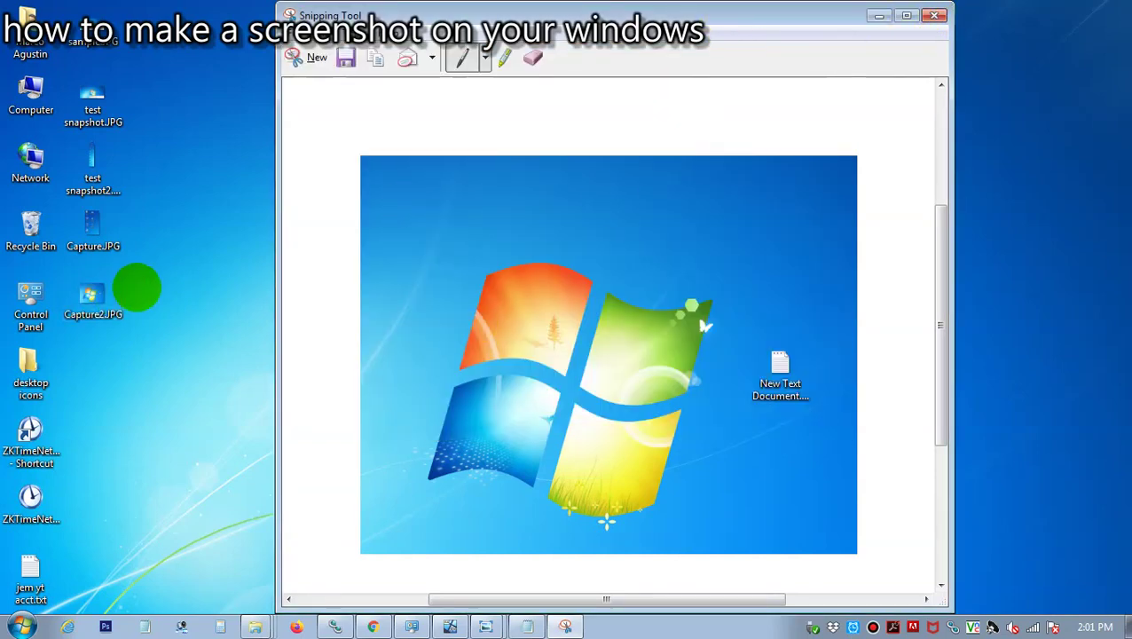
Step: Close Snipping Tool, view the saved Capture2.JPG from the desktop, and close the image viewer
click(934, 15)
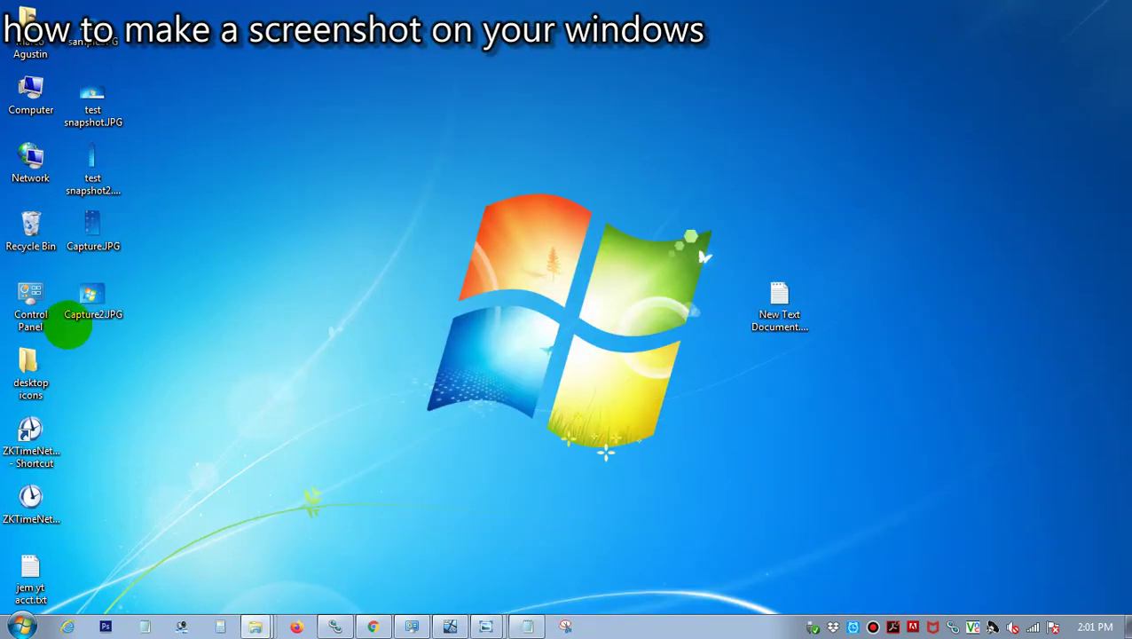
double_click(92, 303)
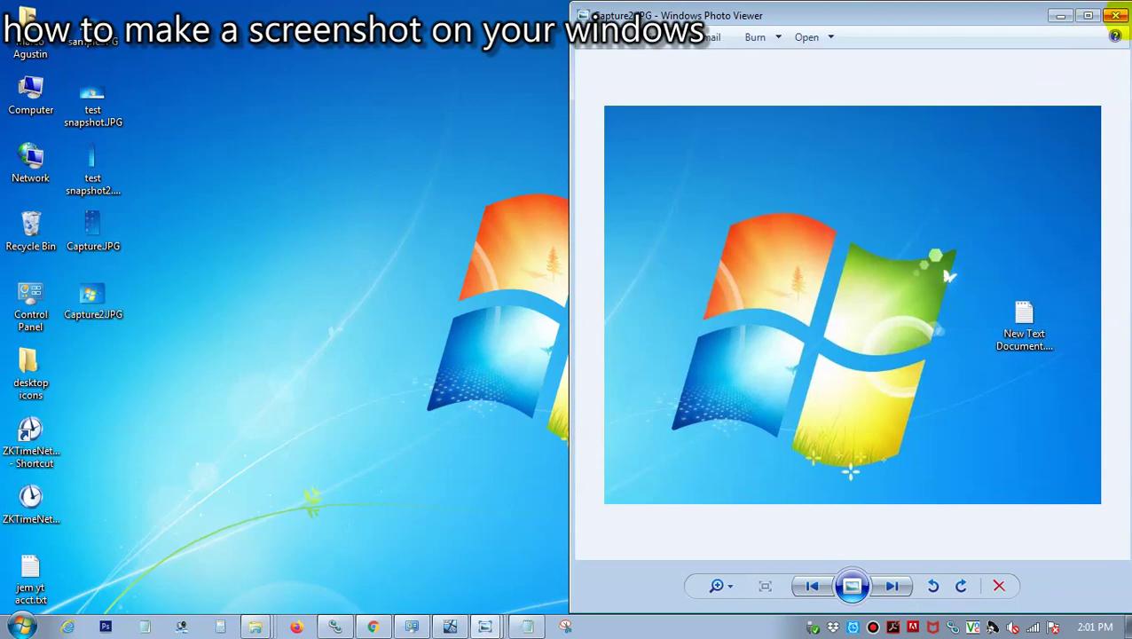
click(1116, 15)
Step: Sign in to the win10 virtual machine with the account password and switch it to full-screen mode
click(873, 626)
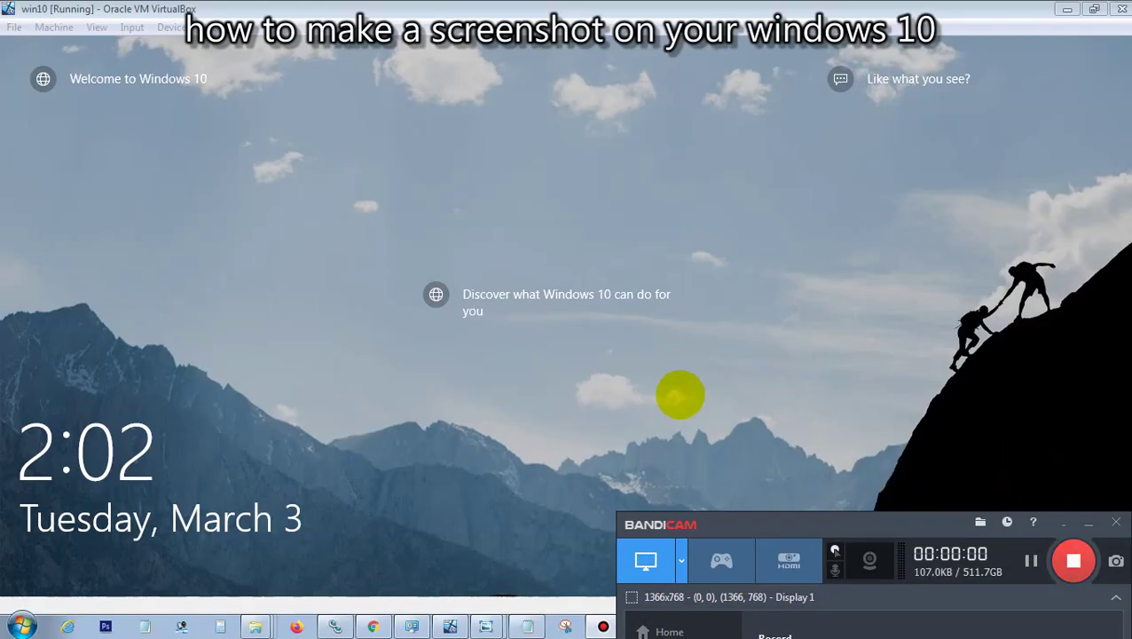
click(1088, 523)
click(789, 422)
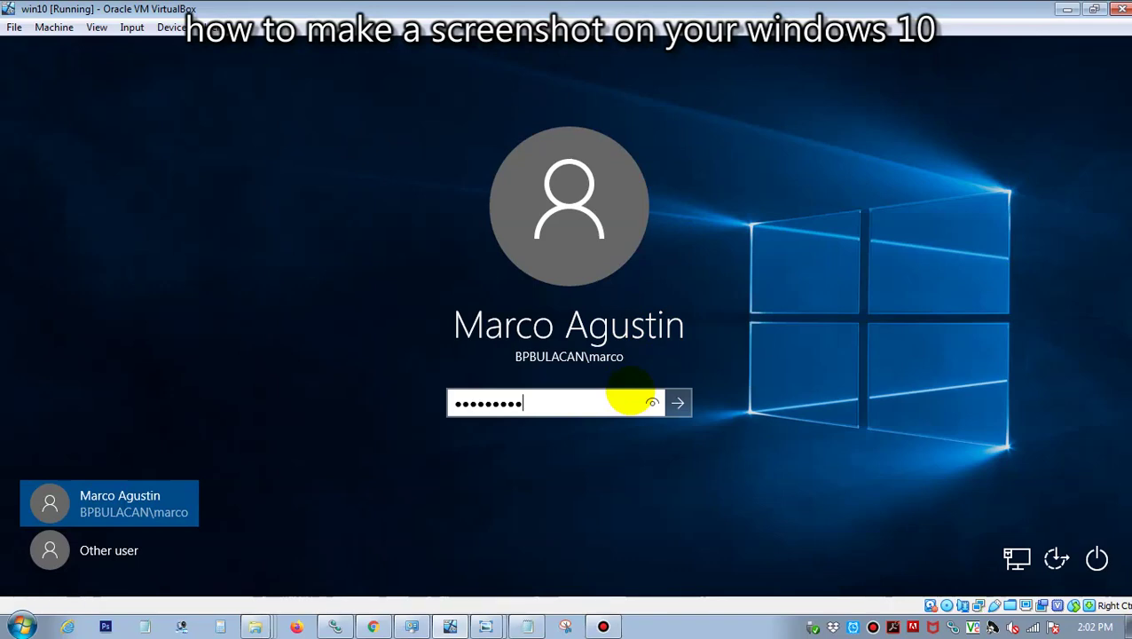
key(Return)
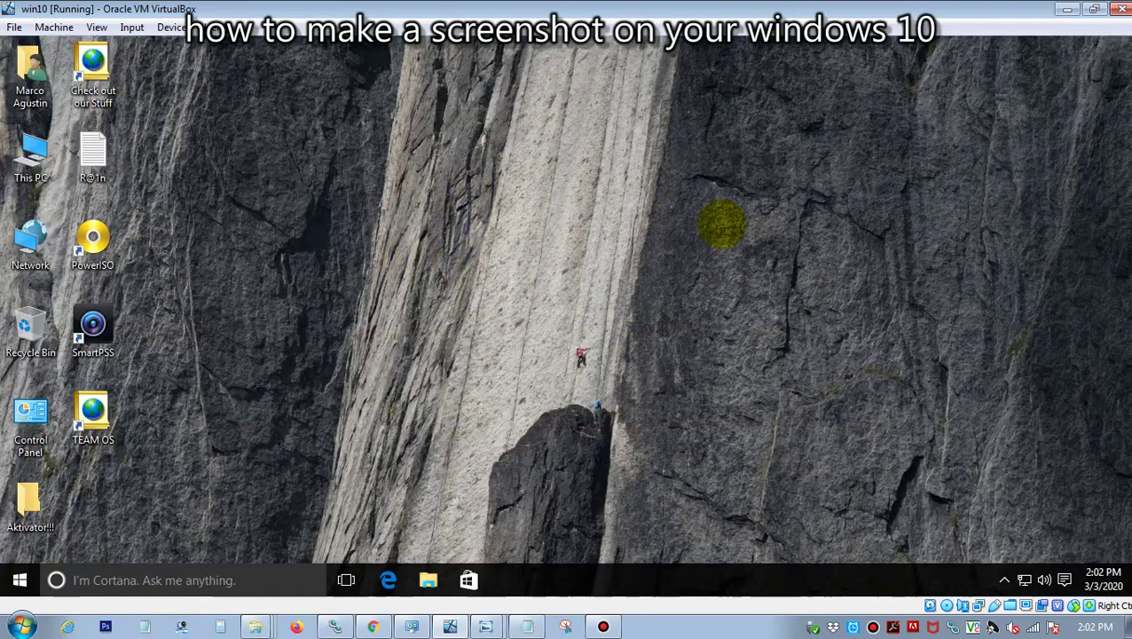
click(96, 26)
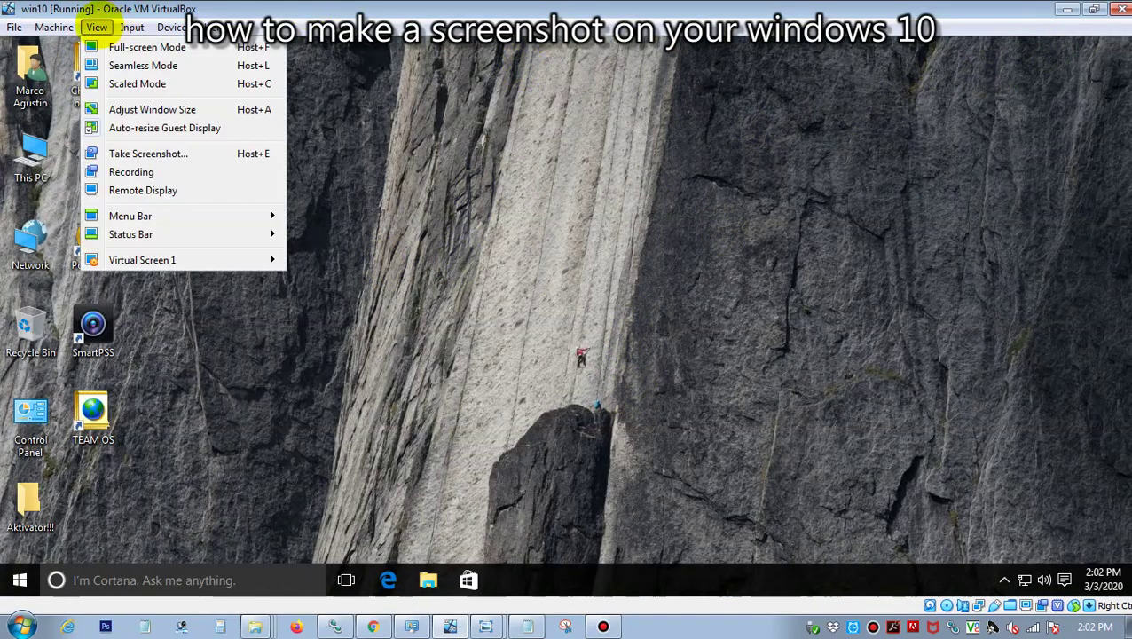
click(97, 47)
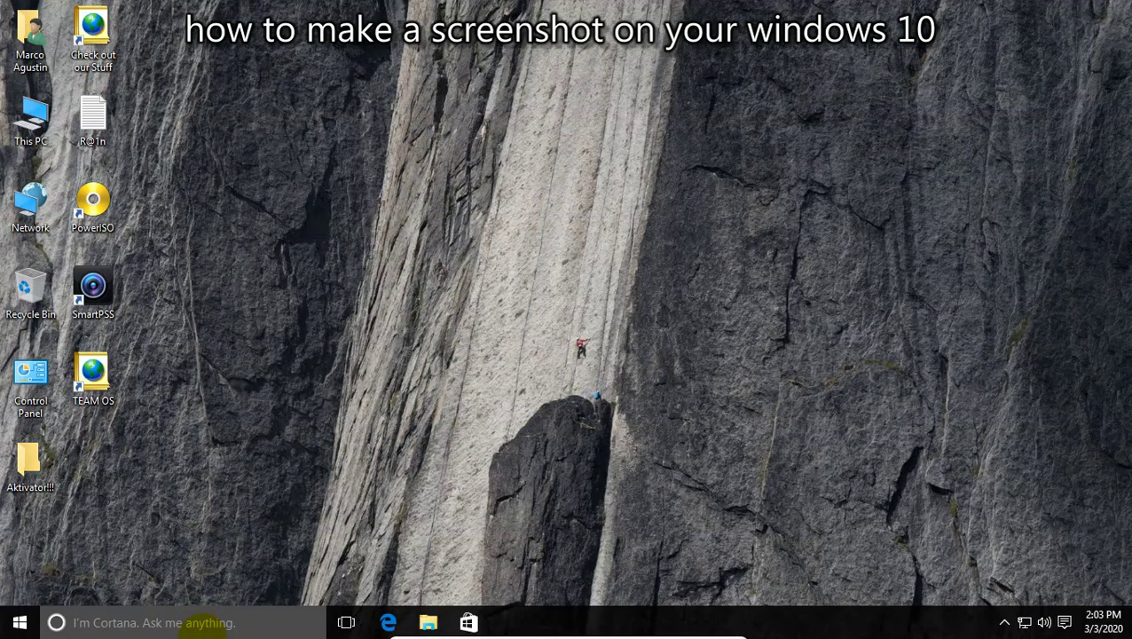
Step: Search Windows 10 for "snipping tool" and pin the Snipping Tool desktop app to the taskbar
click(202, 622)
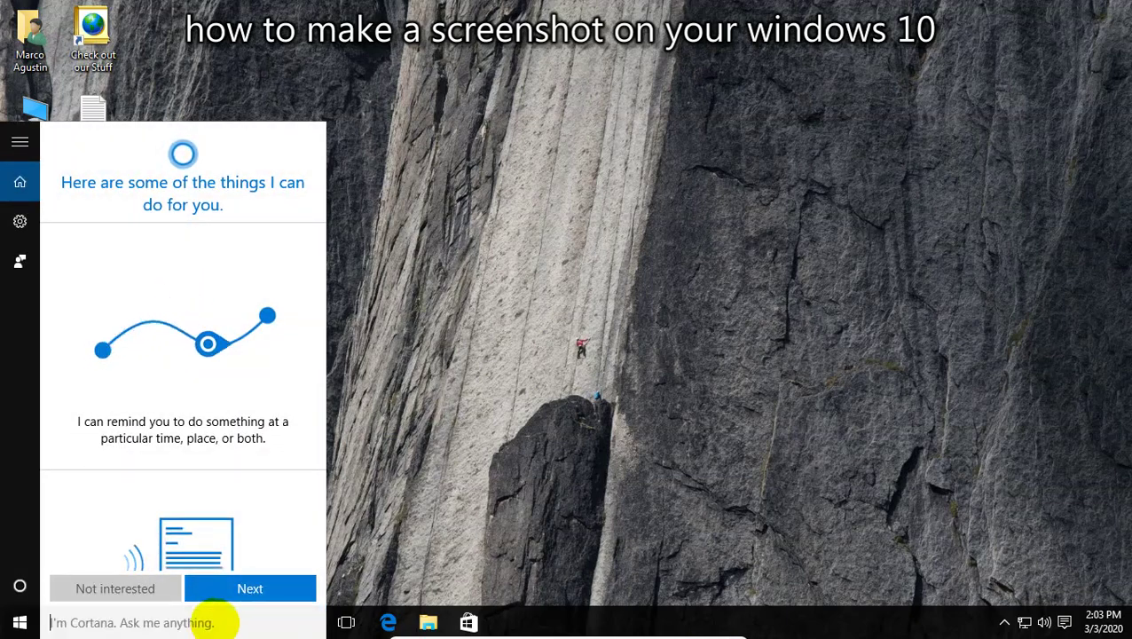
text(sn)
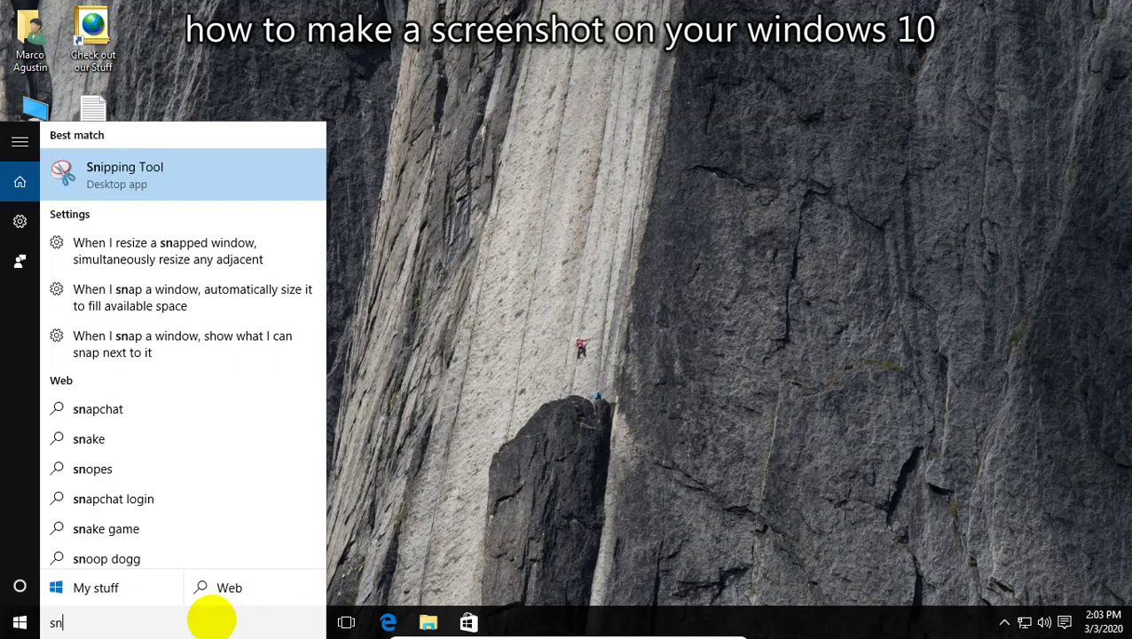
text(ipping tool)
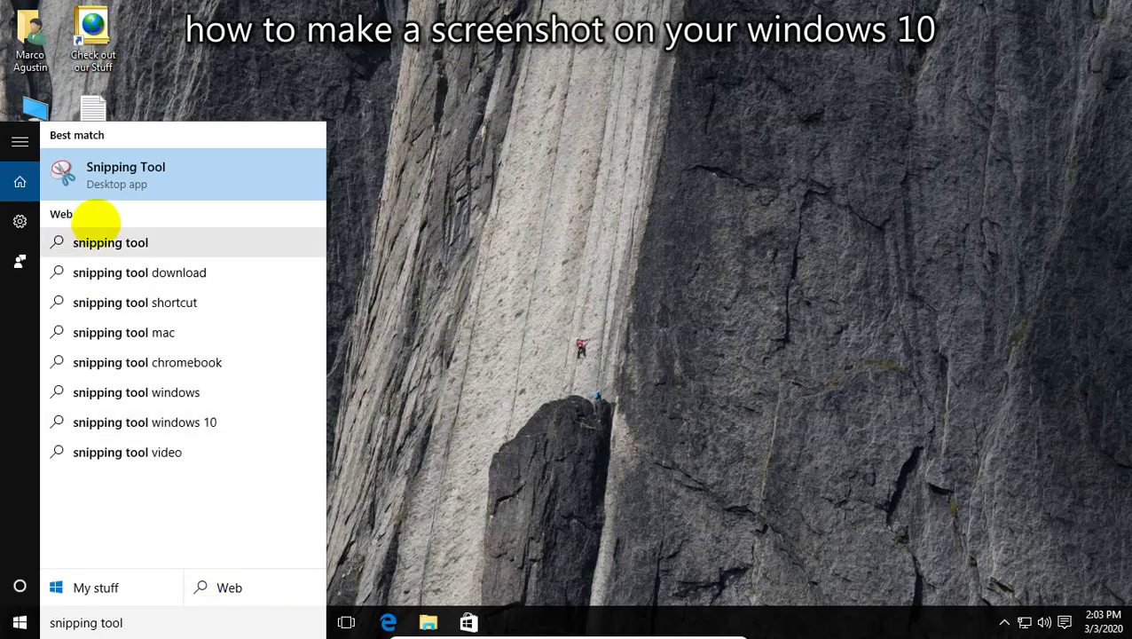
right_click(107, 169)
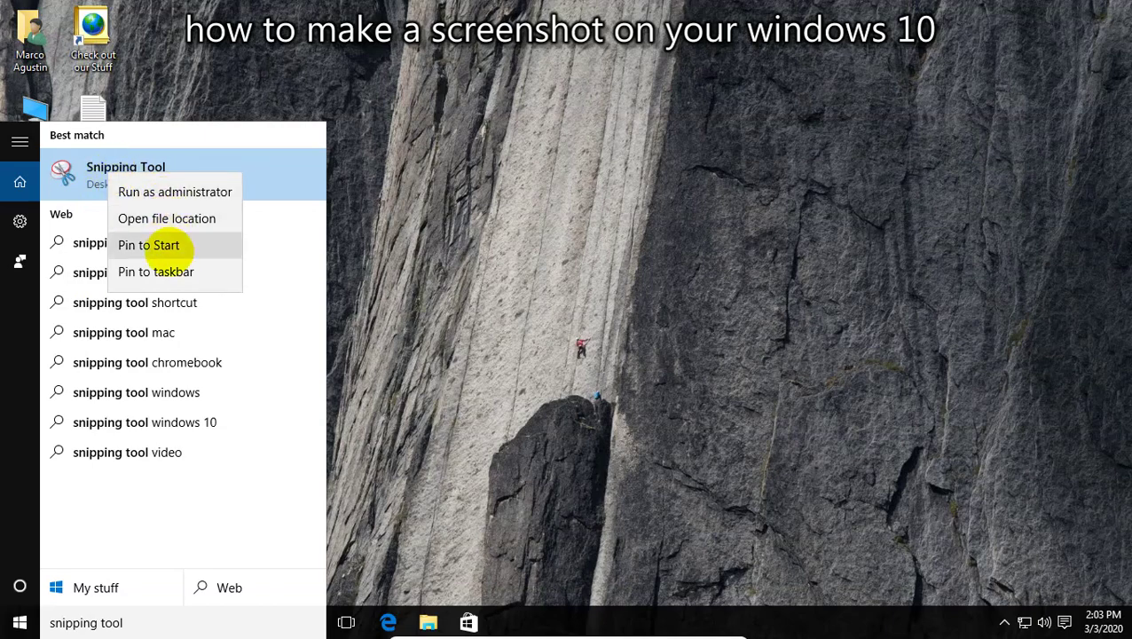
click(156, 272)
click(633, 350)
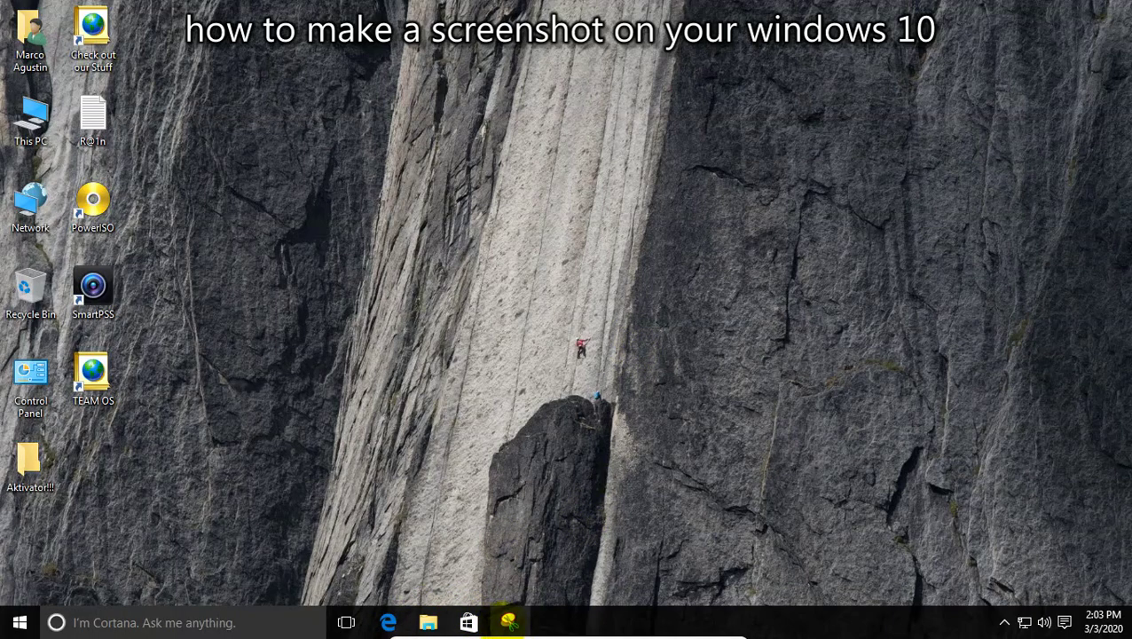
Step: Launch Snipping Tool from the Windows 10 taskbar and take a new snip of the desktop icon area
click(510, 622)
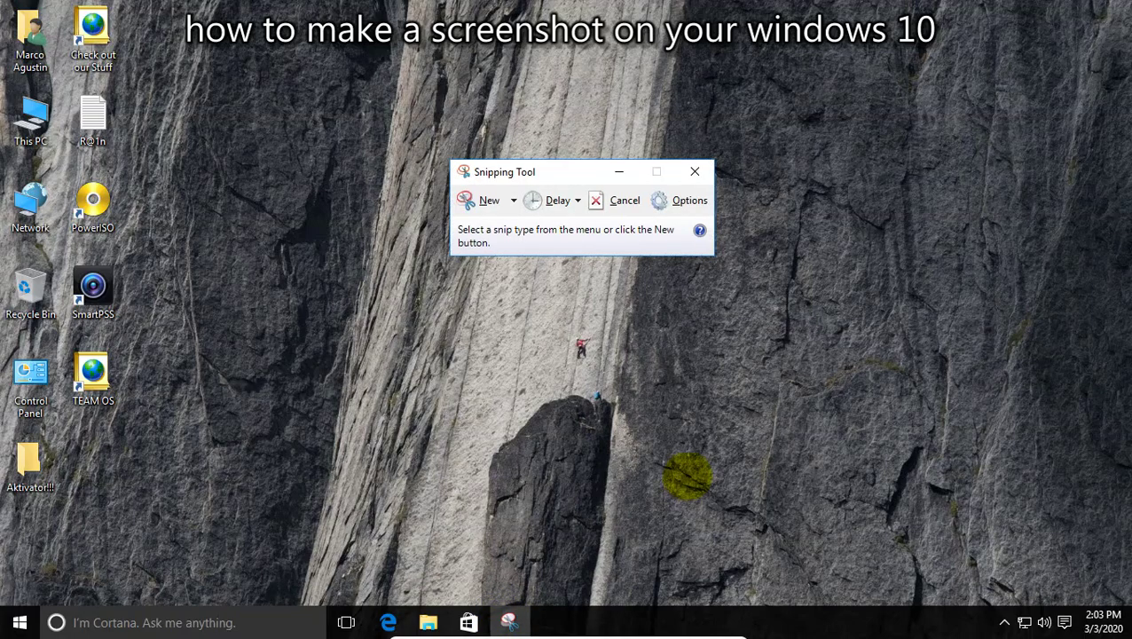
click(486, 201)
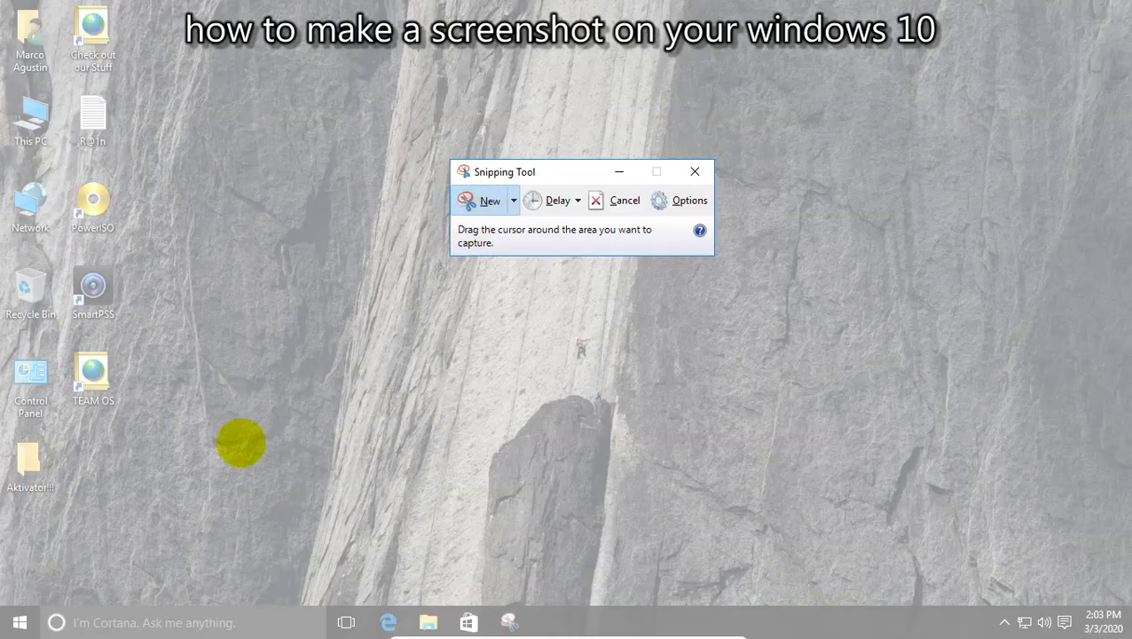
drag(278, 518, 1, 1)
Step: Save the snip in the Pictures folder as the PNG file Capture, and close Snipping Tool
click(20, 36)
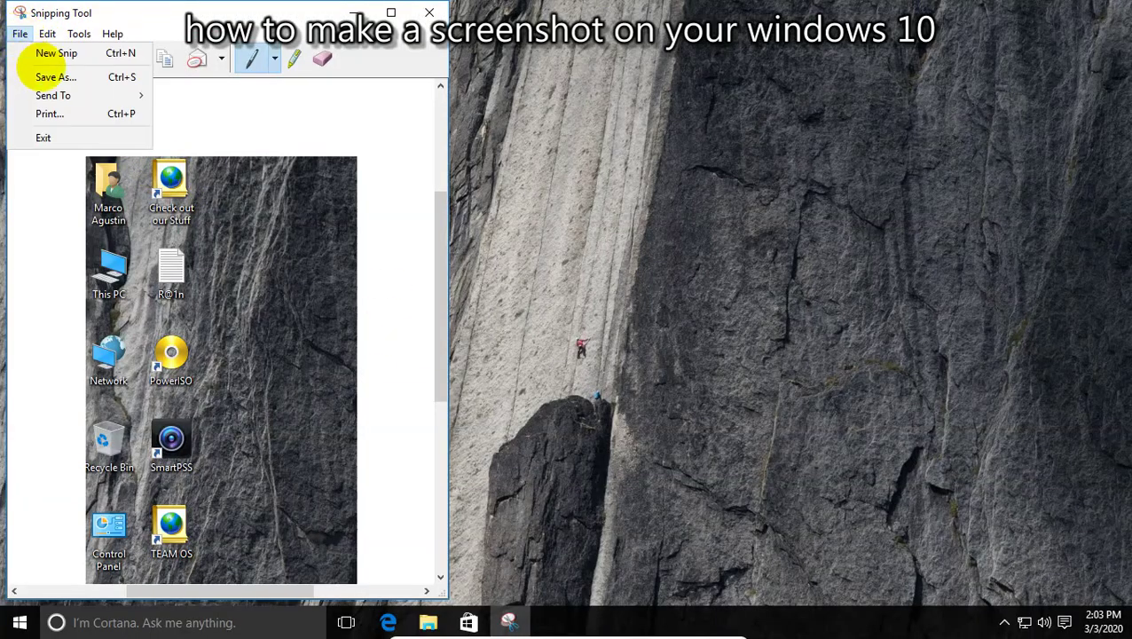
click(39, 74)
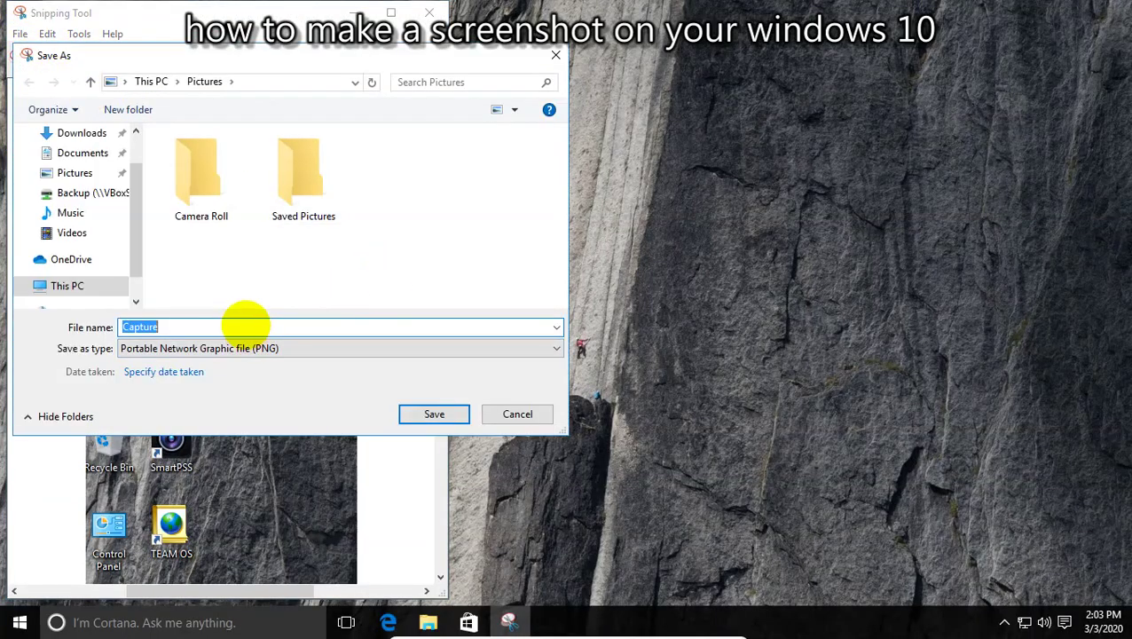
click(434, 413)
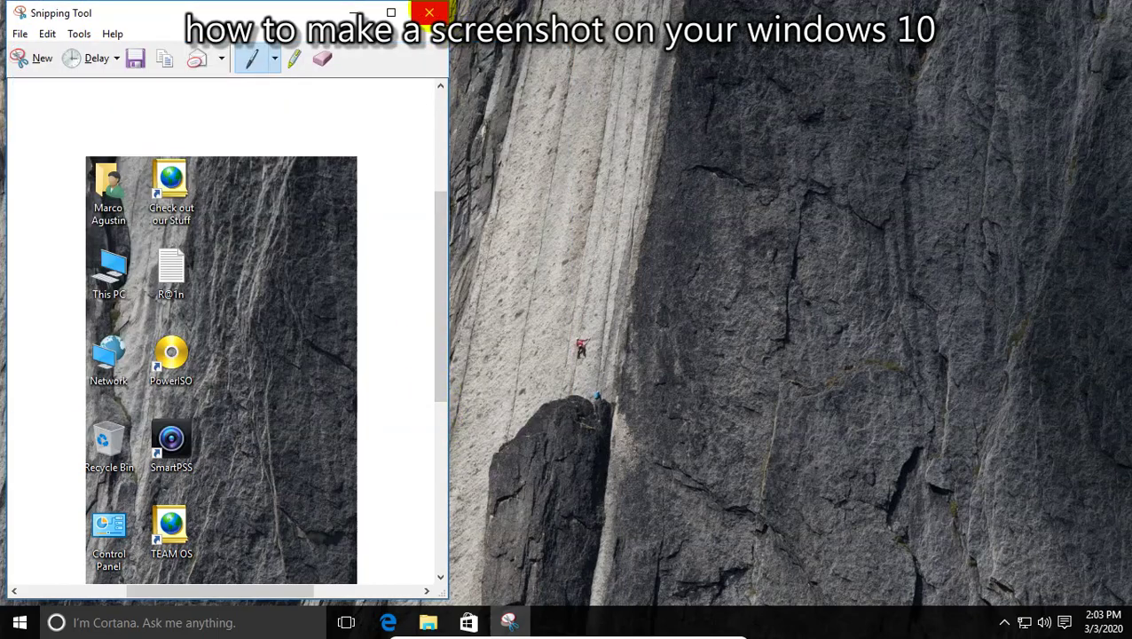
click(430, 12)
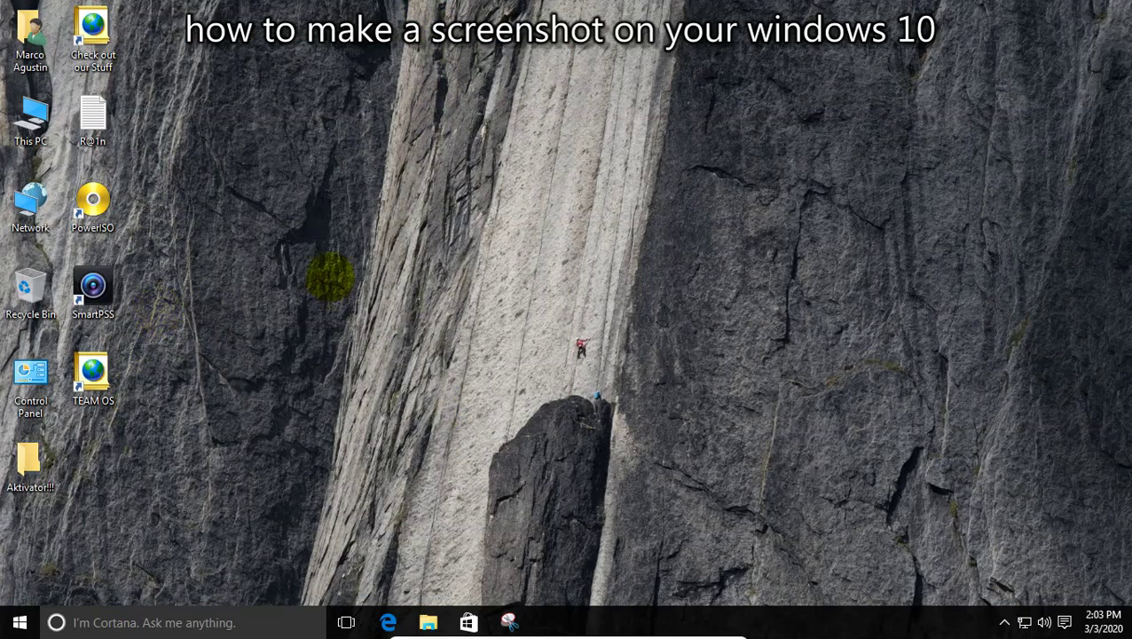
Step: Sort the Windows 10 desktop icons by date modified
right_click(330, 277)
mouse_move(412, 305)
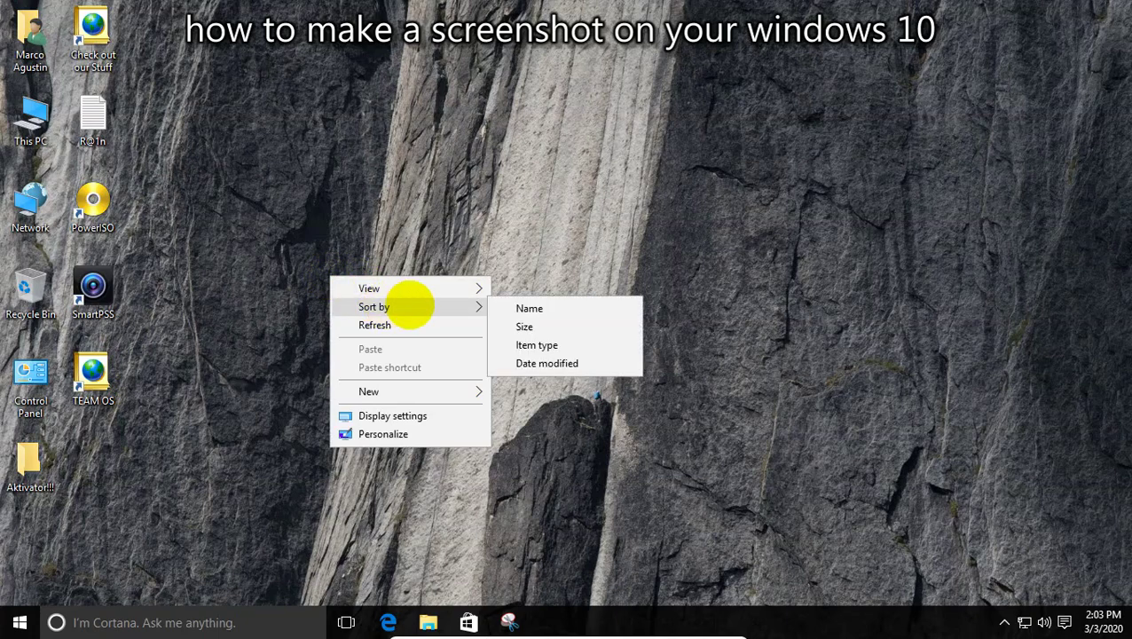
click(537, 368)
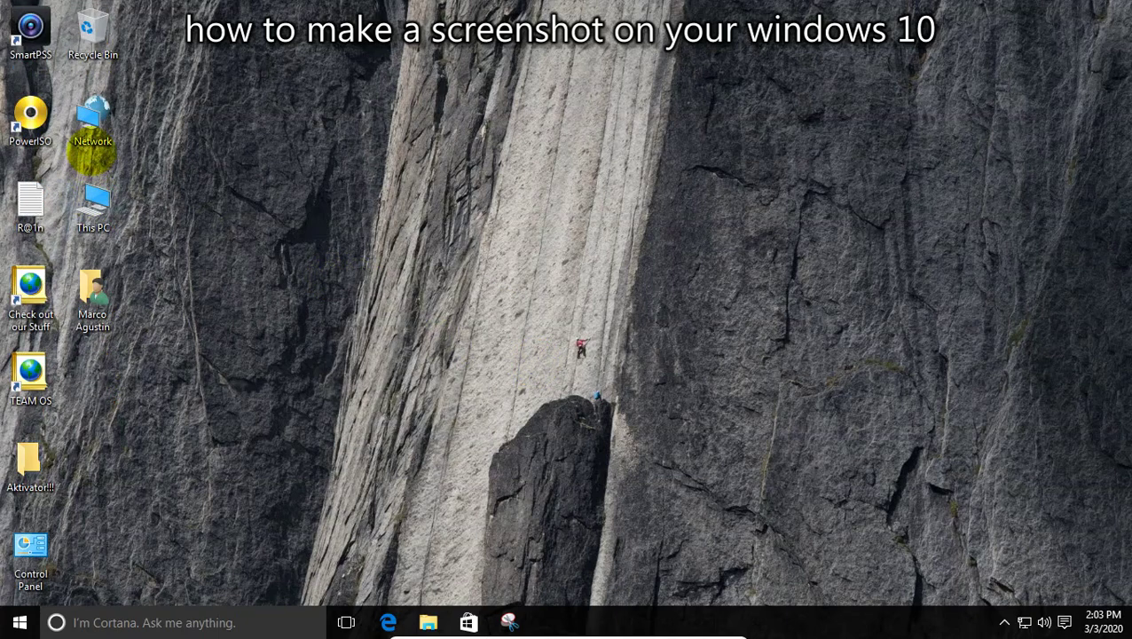
Step: Open the Pictures folder inside the user's personal folder, select the Capture file, and show the folder's full path
double_click(94, 290)
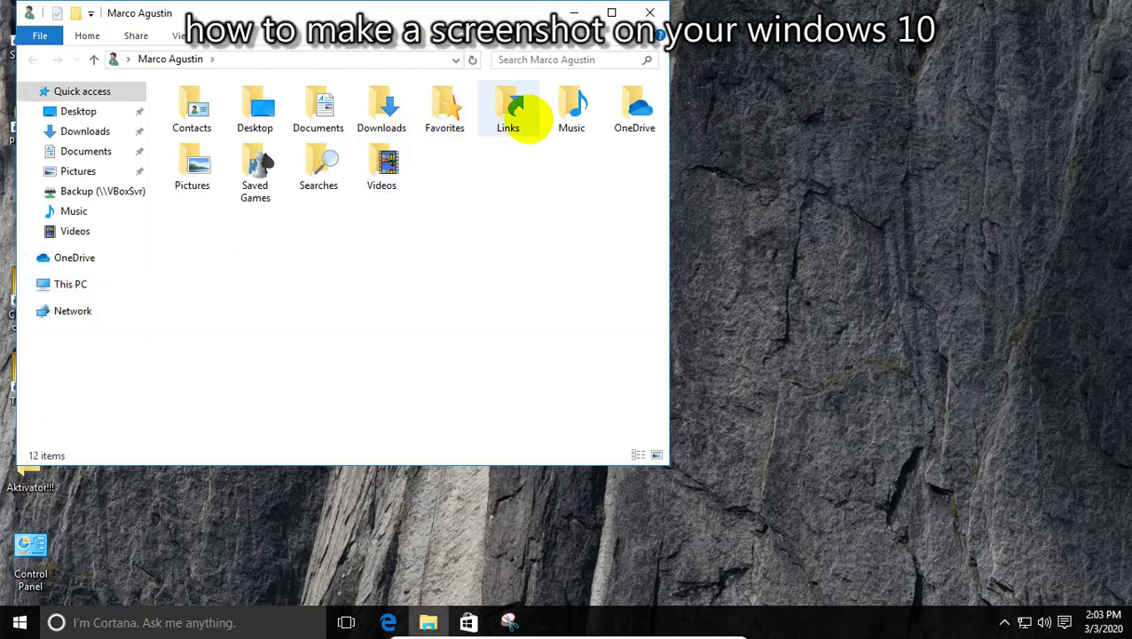
click(190, 178)
double_click(190, 178)
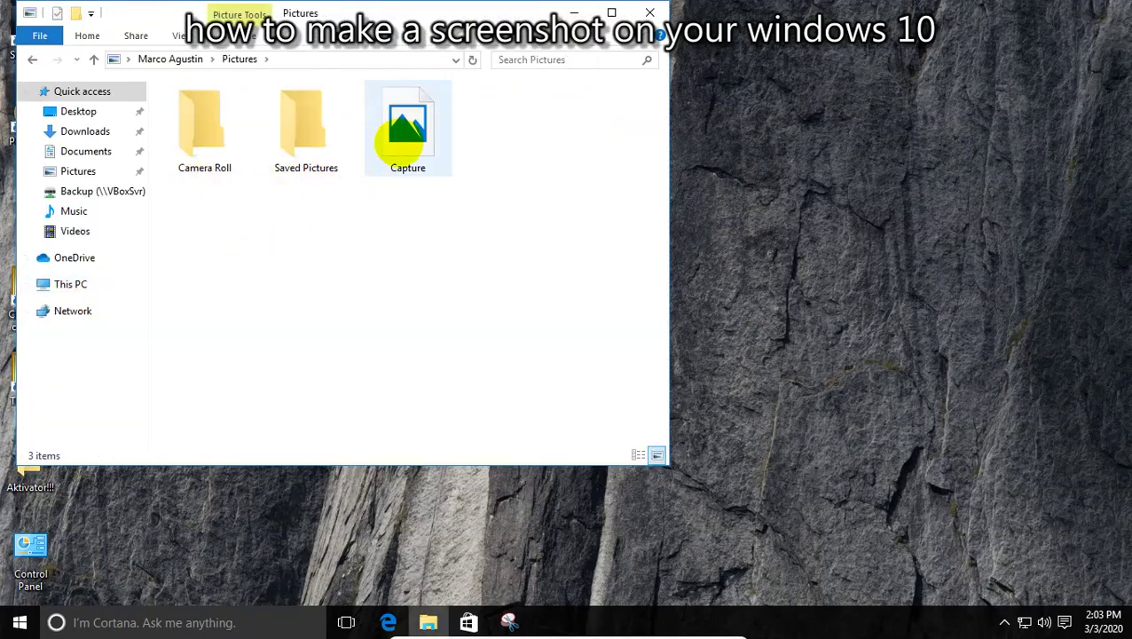
click(399, 142)
click(322, 59)
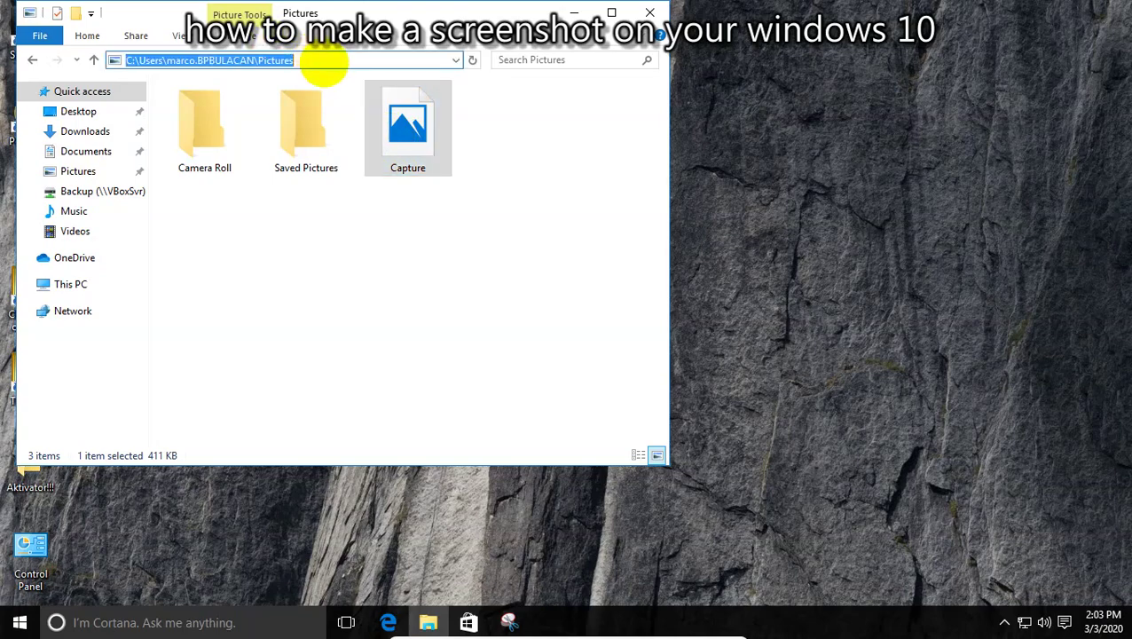
click(323, 59)
Step: Open the Capture image to check the saved screenshot, and close both the image viewer and the Pictures folder window
double_click(408, 133)
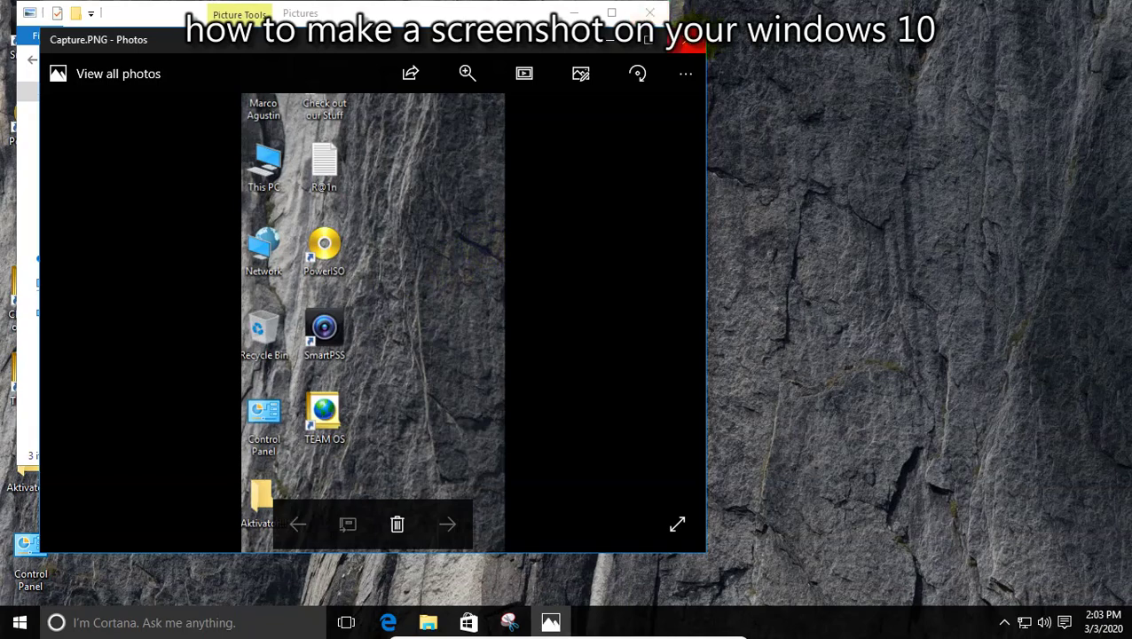
click(674, 37)
click(650, 13)
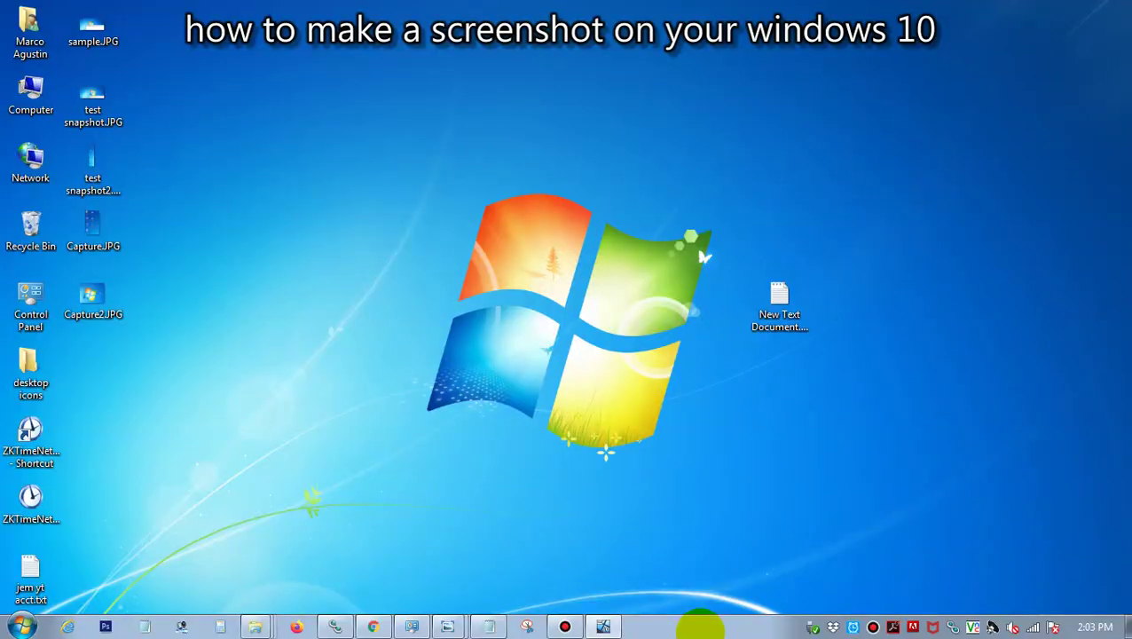
click(873, 626)
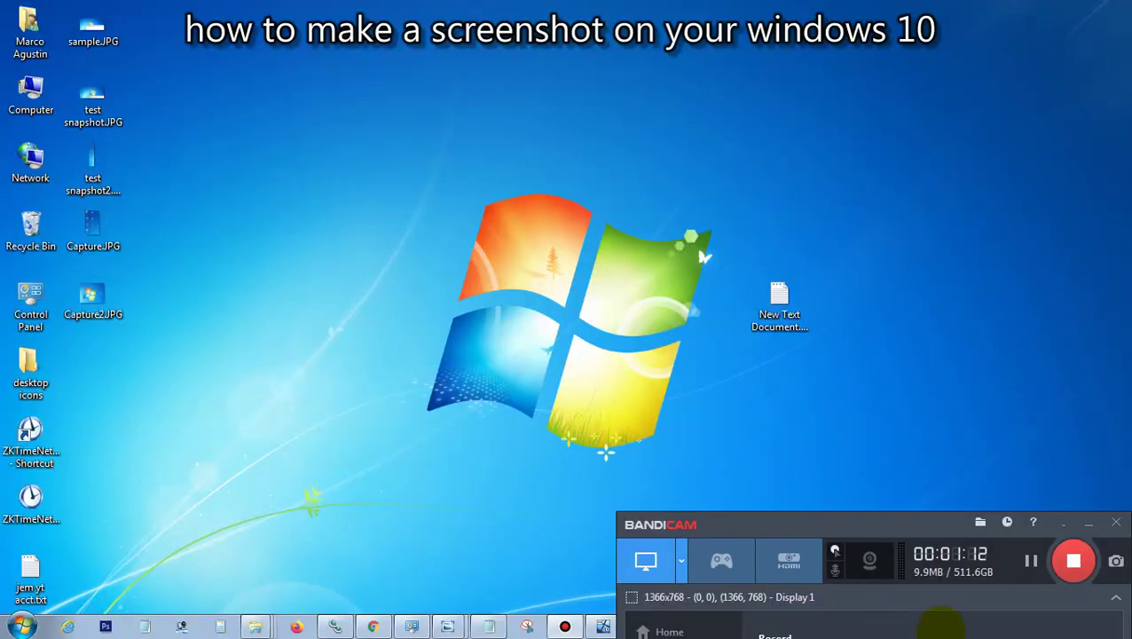